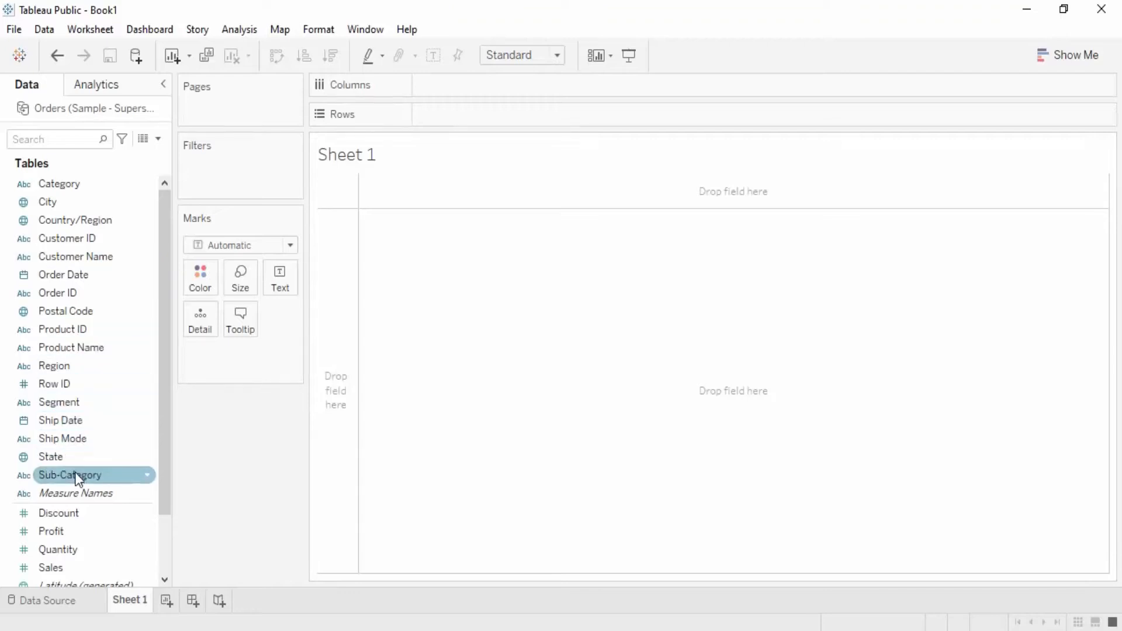
Step: Build a bar chart with Category and Sub-Category on columns and Sales on rows, fitted to Entire View
scroll(75, 472, down, 2)
scroll(74, 472, up, 2)
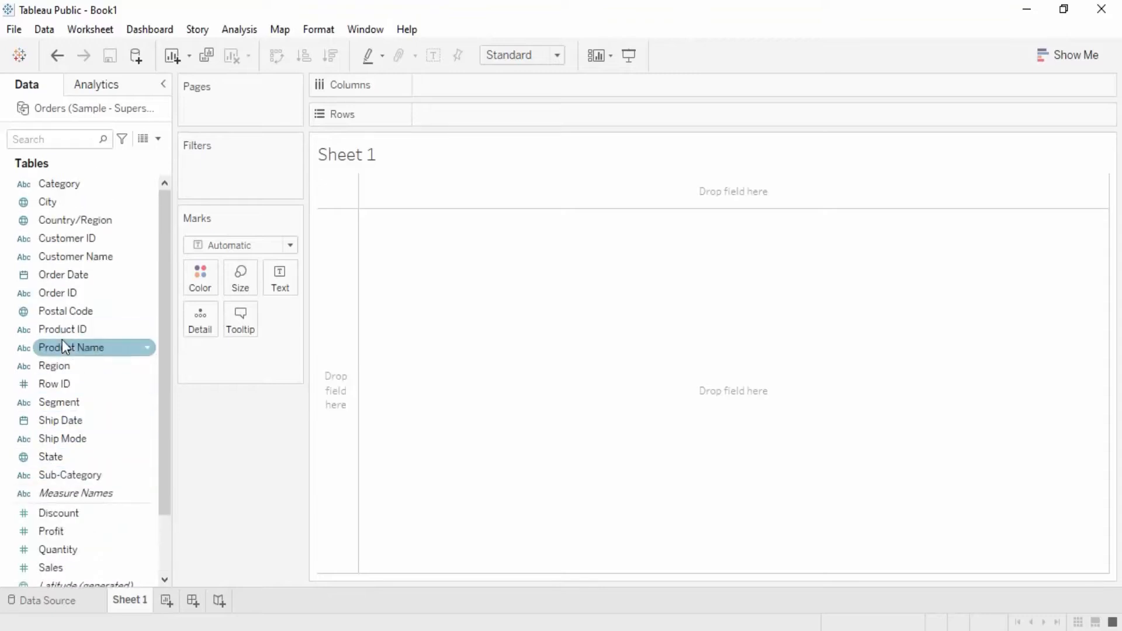
drag(45, 185, 425, 86)
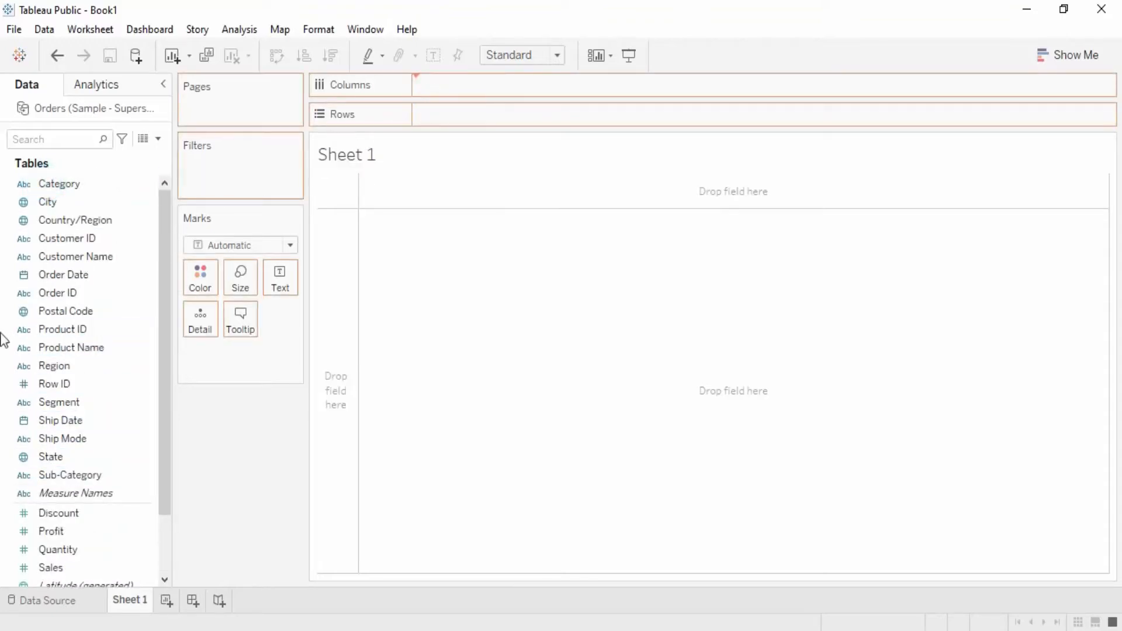
drag(70, 473, 583, 85)
drag(51, 565, 472, 102)
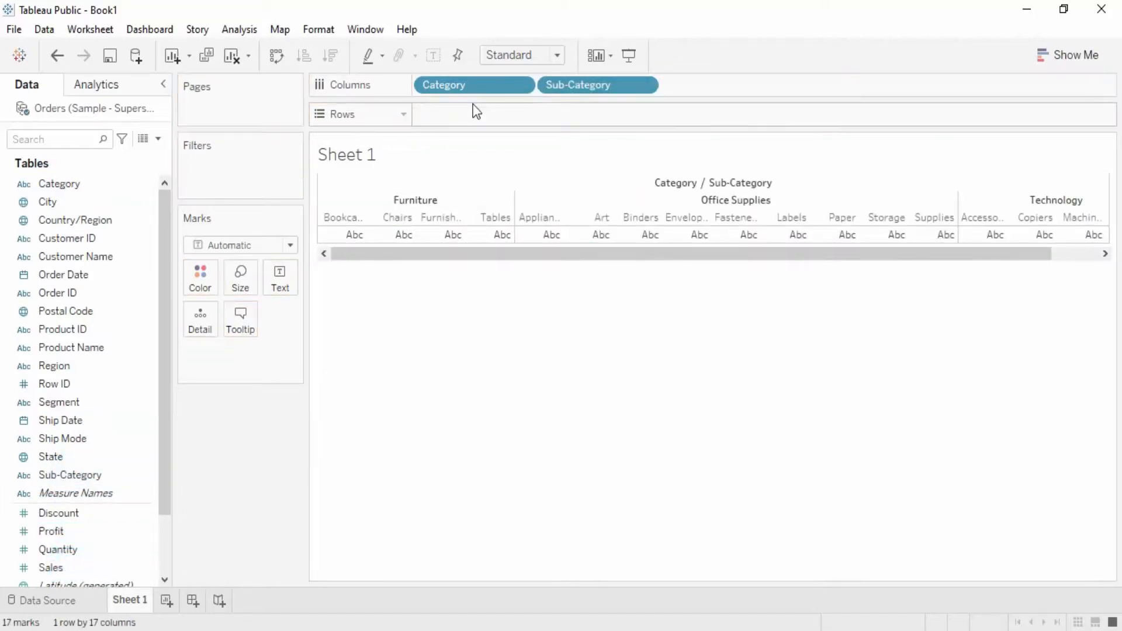
drag(87, 571, 473, 115)
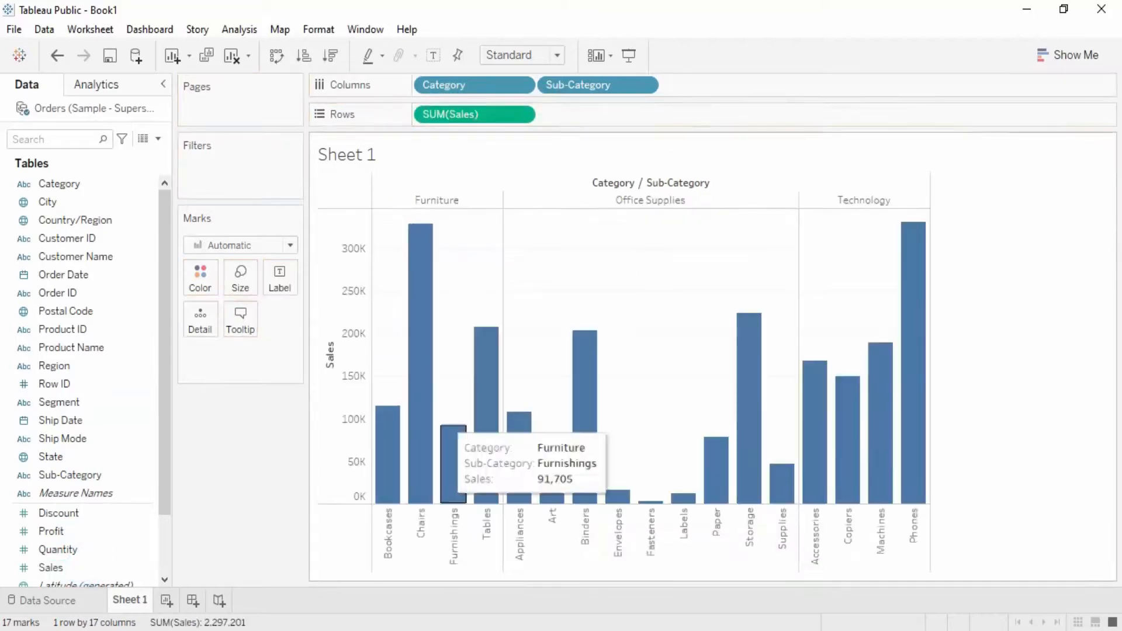
click(556, 58)
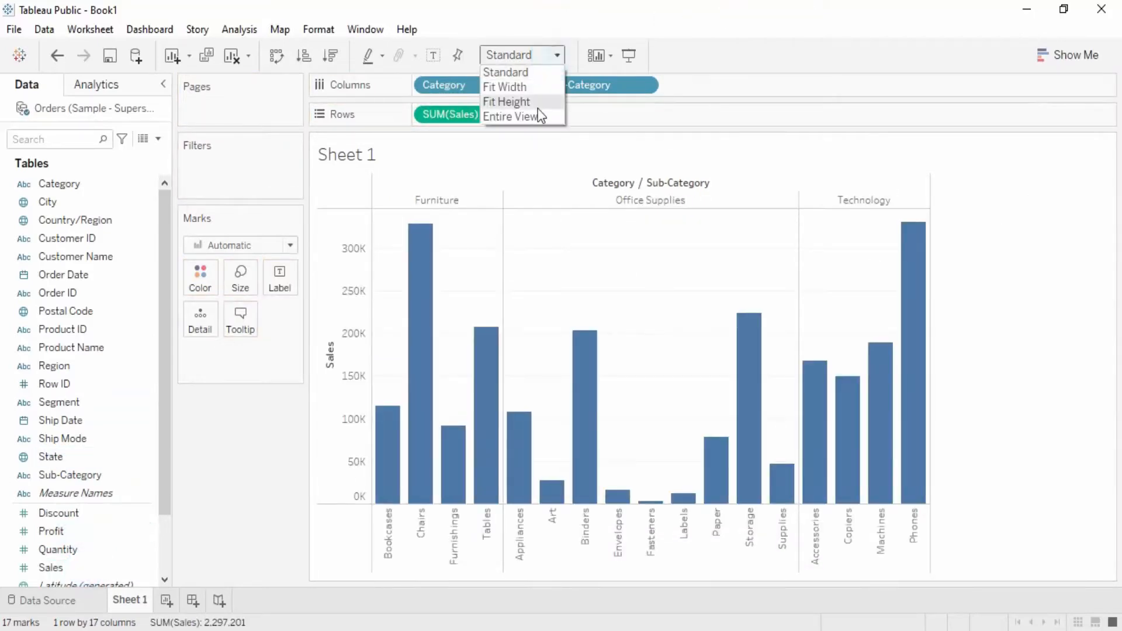
click(529, 111)
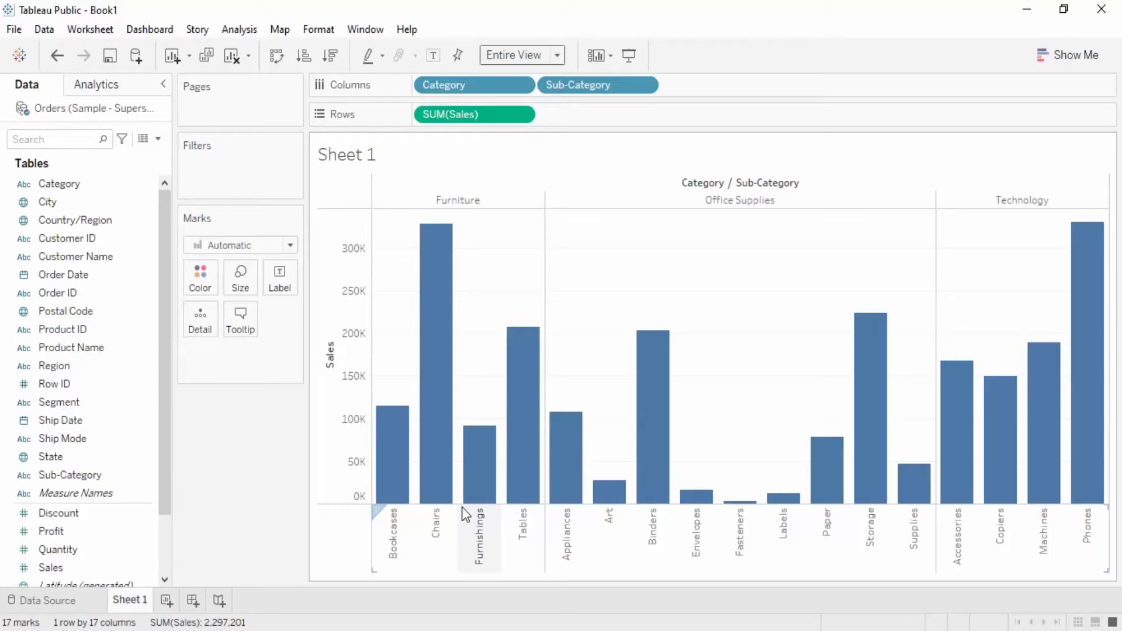
Step: Check which options are available for the vertical Sales axis, leaving them unchanged
click(326, 413)
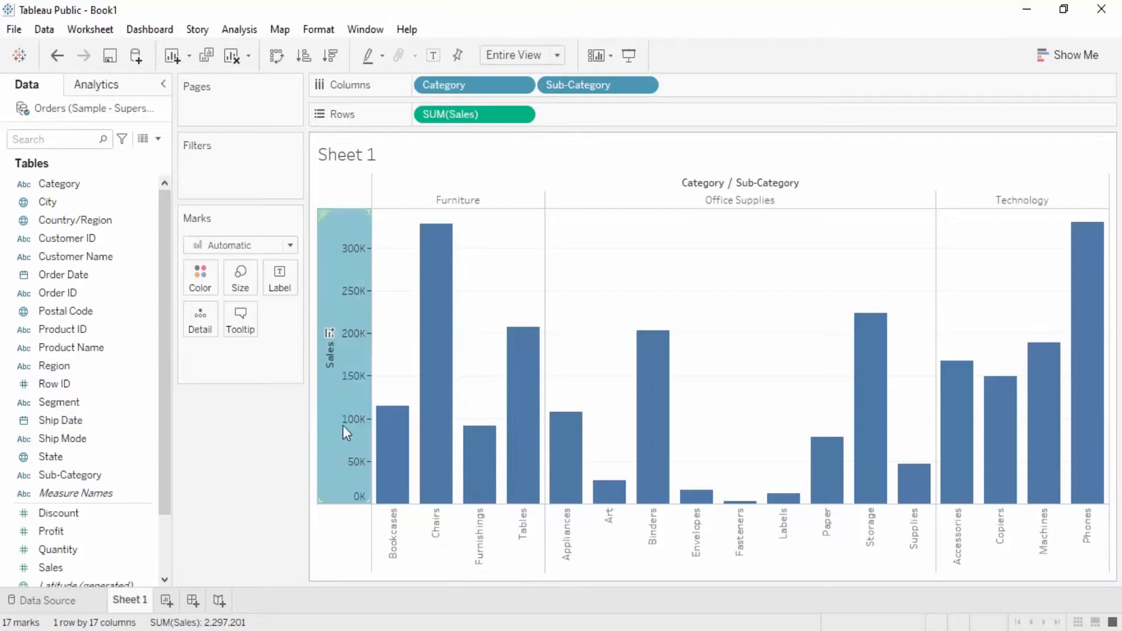
right_click(343, 426)
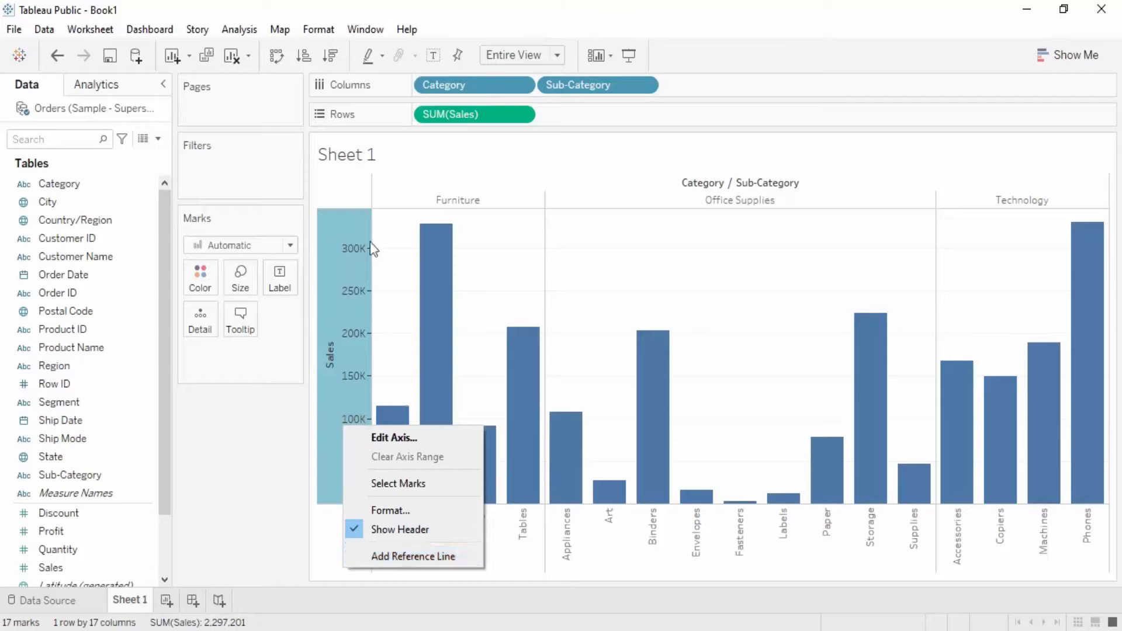
click(447, 153)
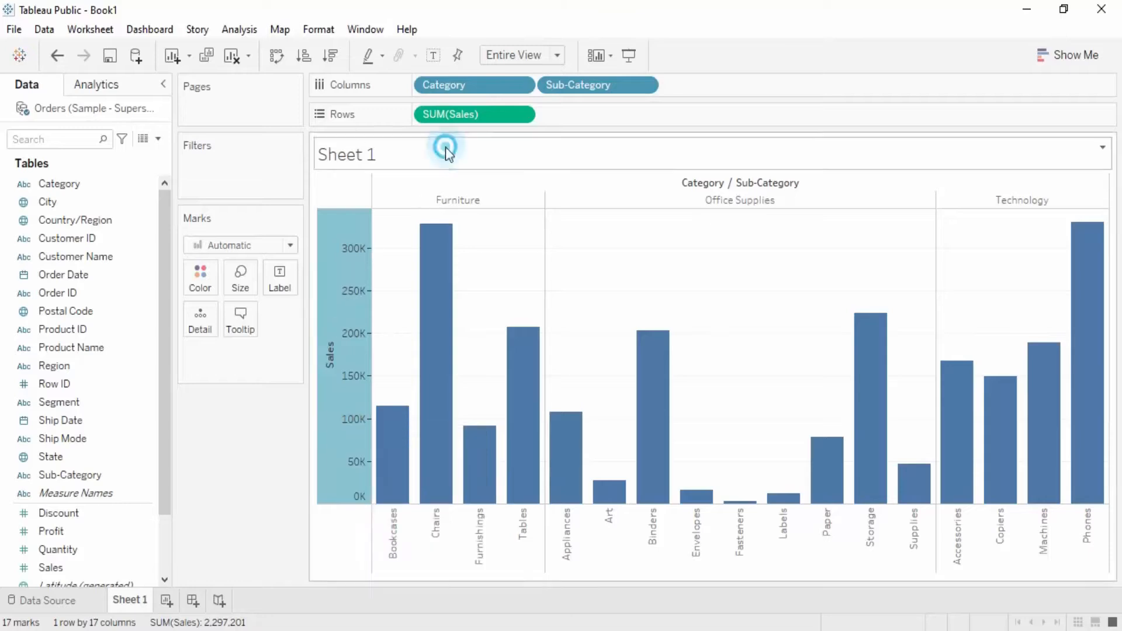
Step: Swap rows and columns to compare the Furniture header and Sales axis options, and restore the original orientation
click(280, 58)
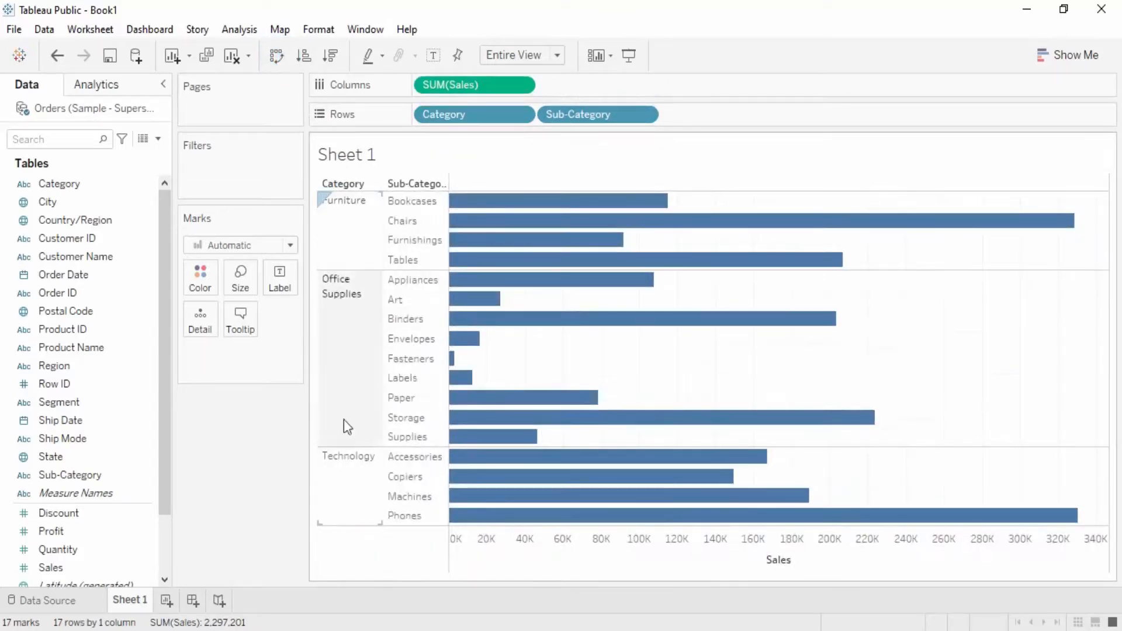
click(418, 223)
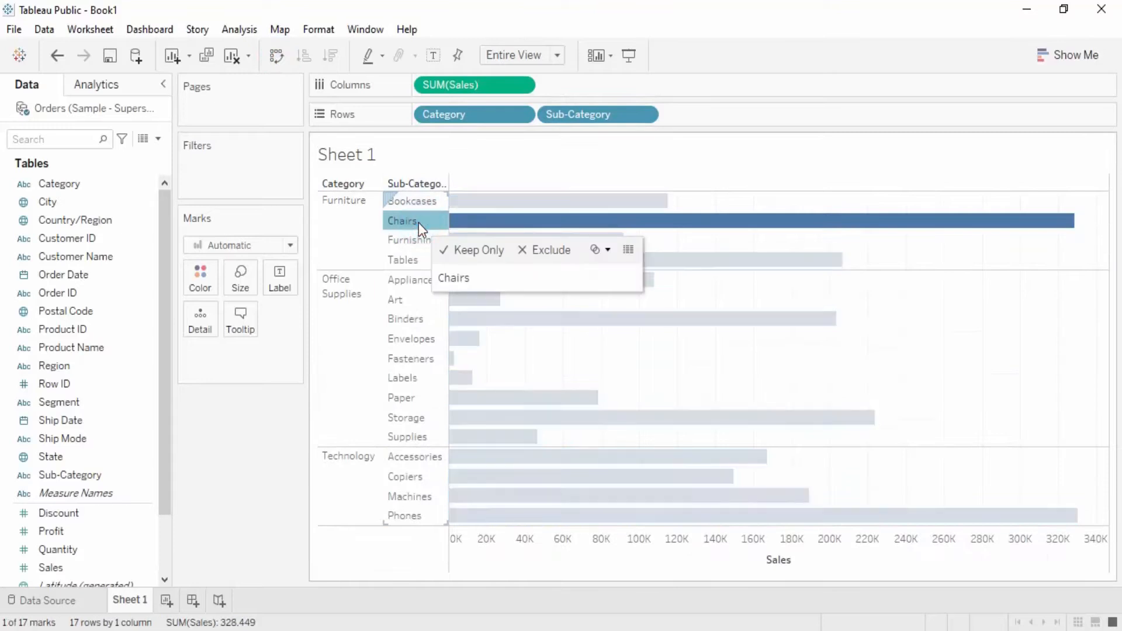
click(341, 227)
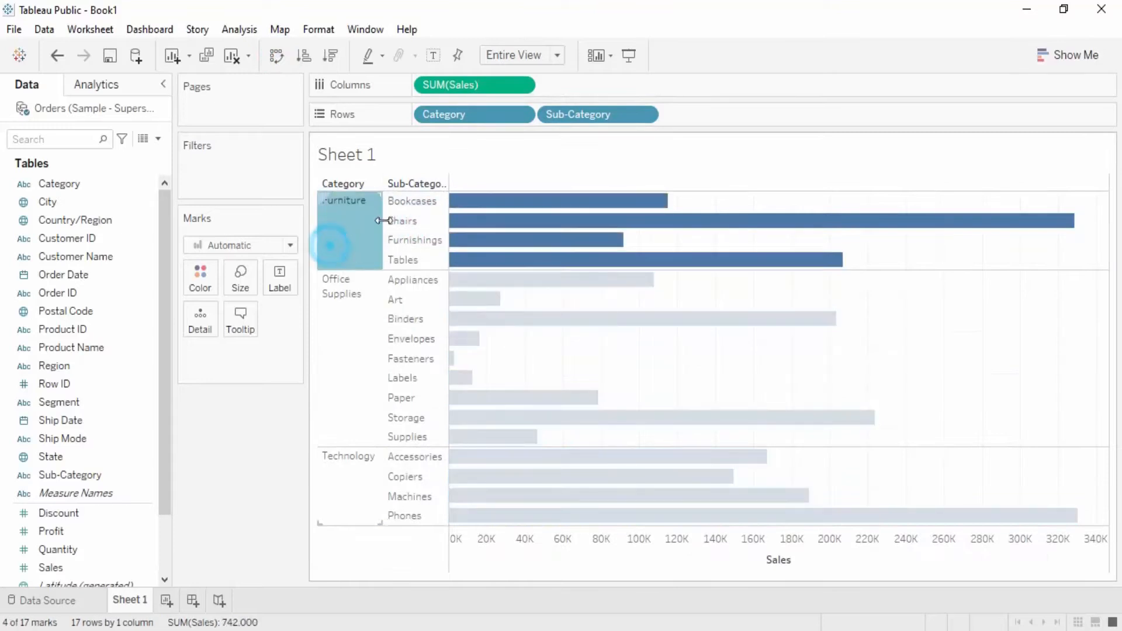
right_click(345, 236)
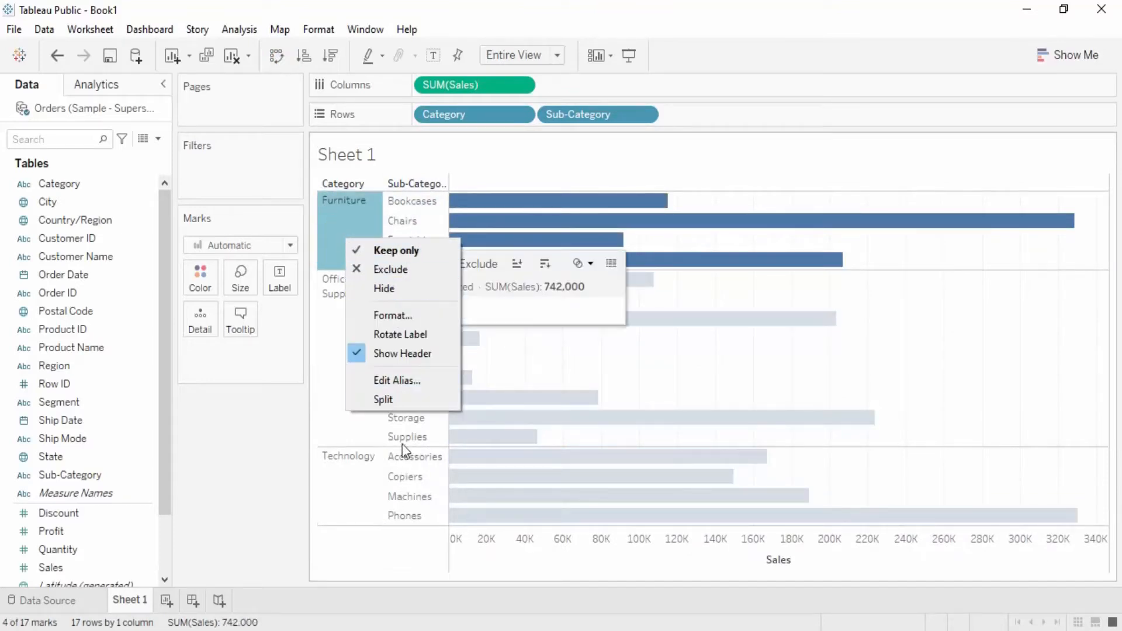
click(249, 495)
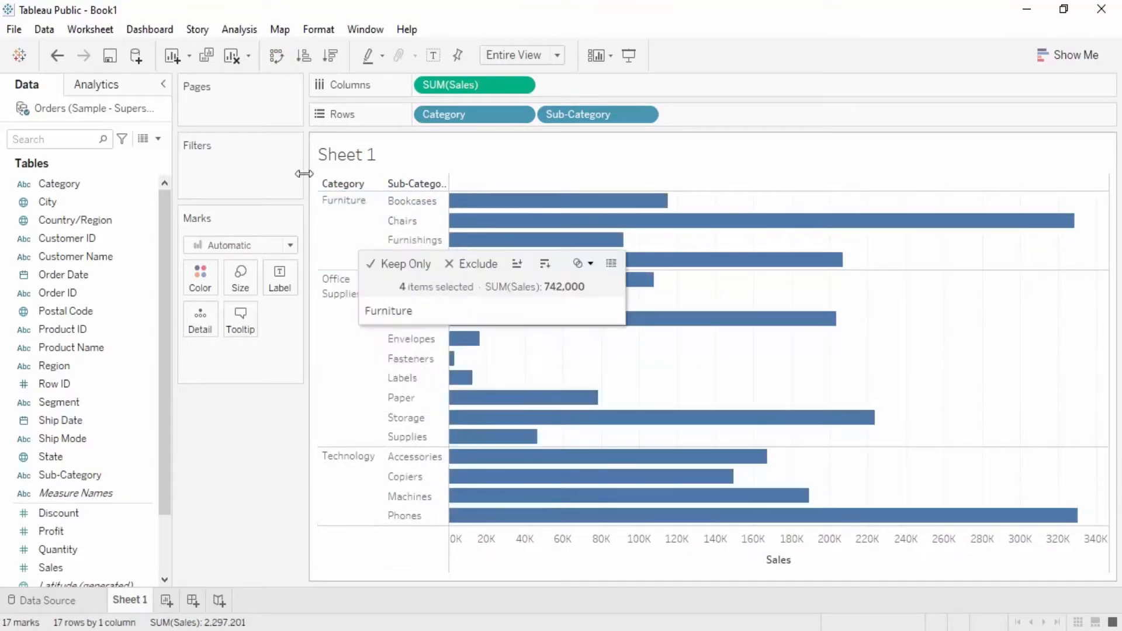
right_click(584, 556)
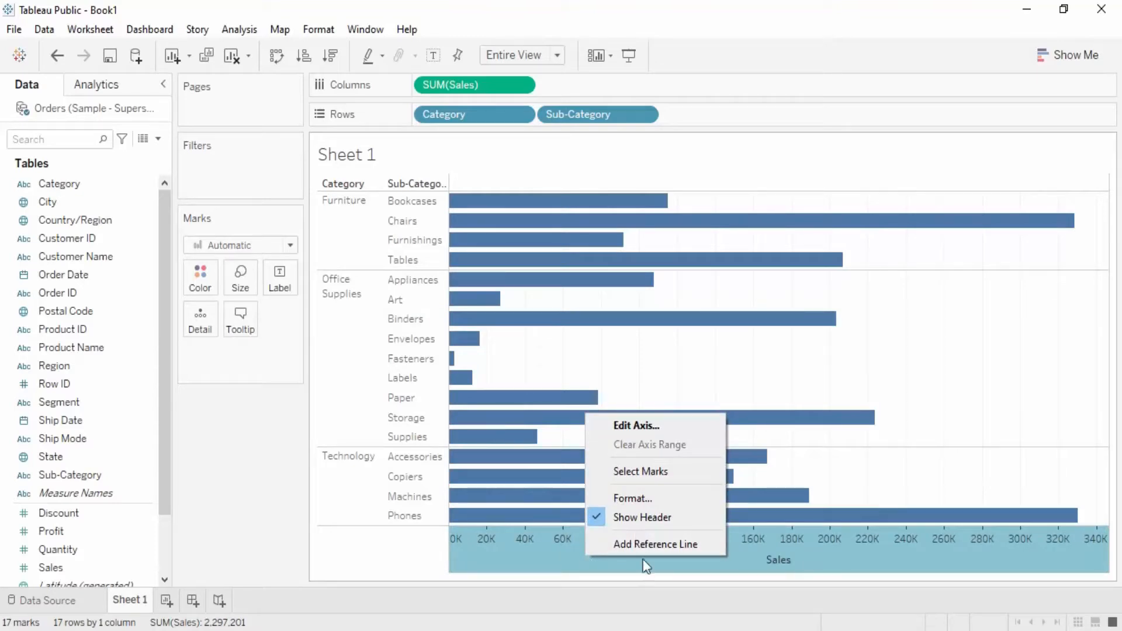
click(277, 56)
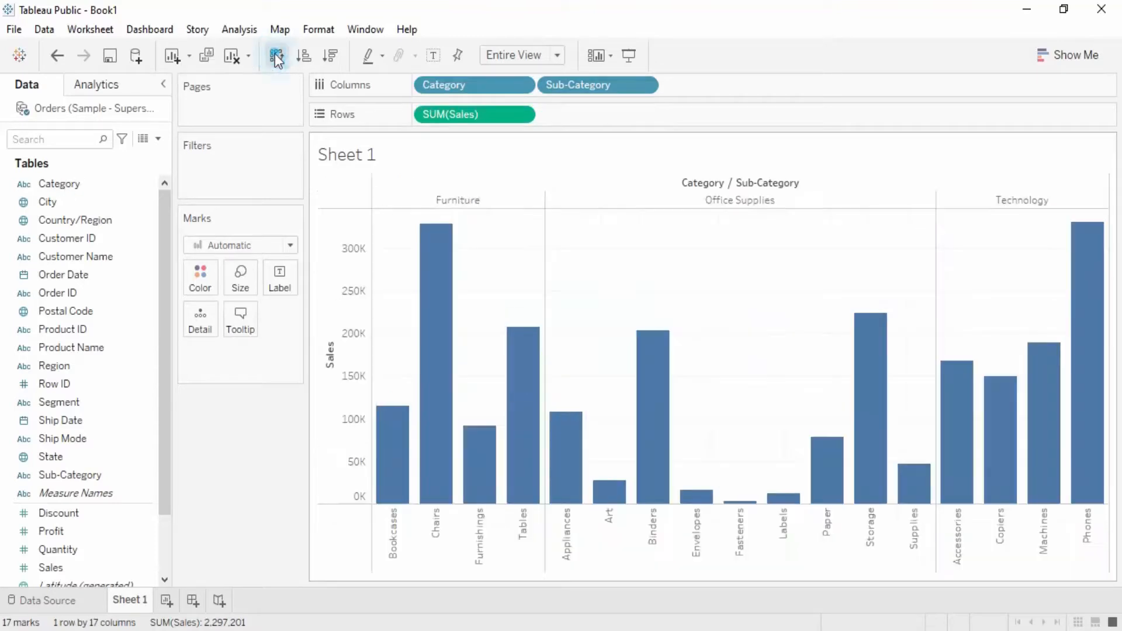
Step: Start adding a reference line at the average of SUM(Sales) on the Sales axis, scoped to the Entire Table
click(317, 446)
right_click(318, 446)
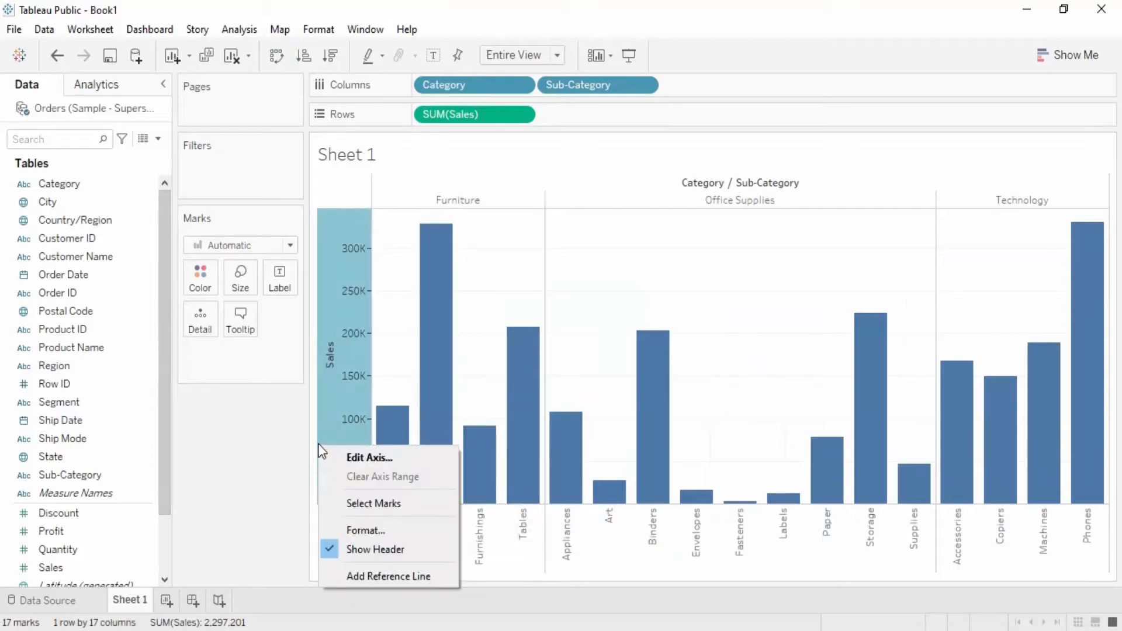
click(362, 578)
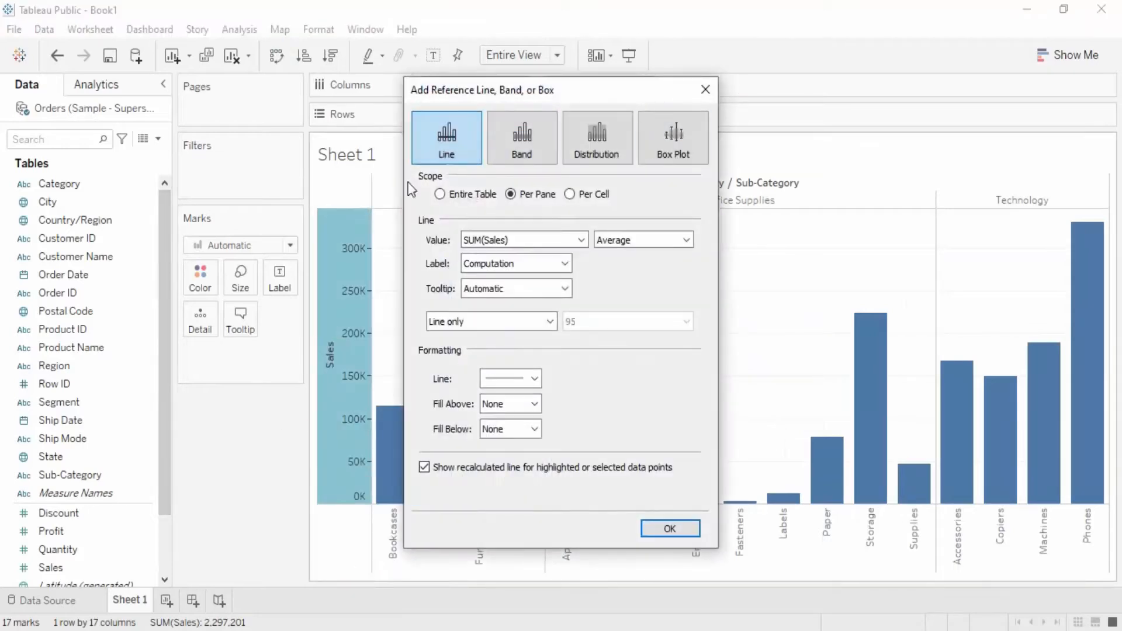
drag(555, 92, 202, 117)
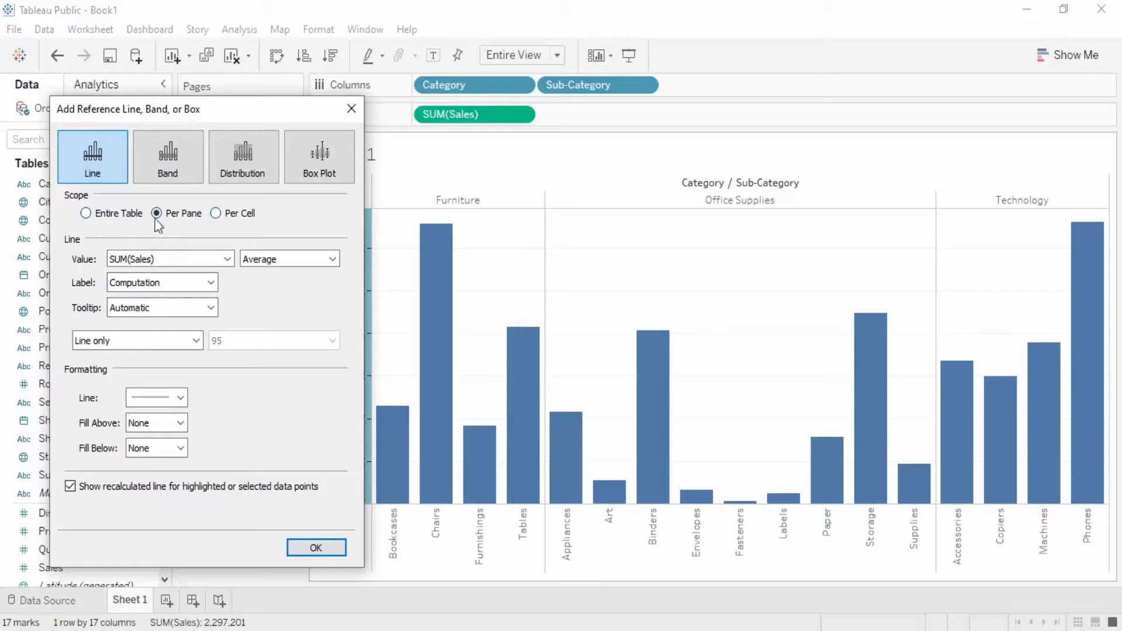
click(87, 213)
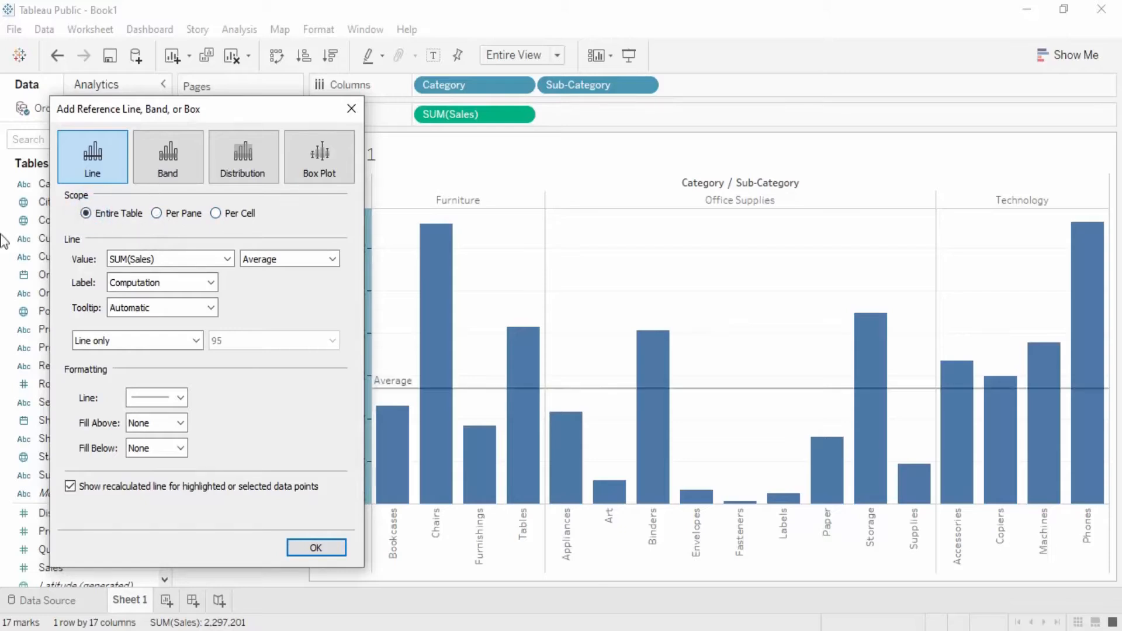
drag(229, 111, 193, 98)
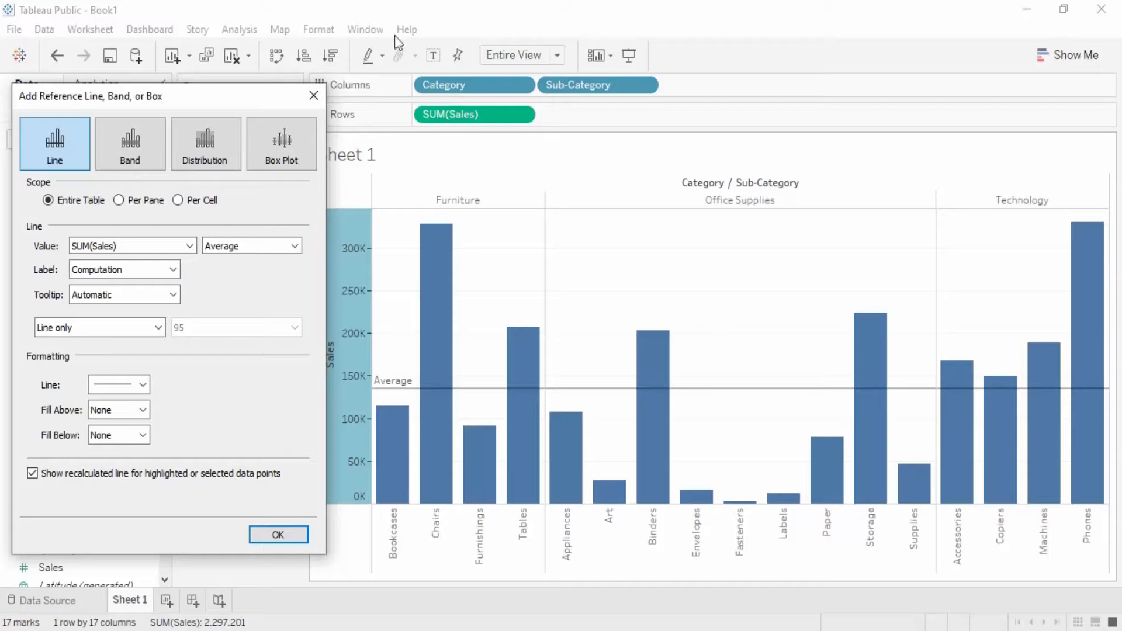
Step: Set the reference line's scope to Per Pane and its label to Value
click(121, 203)
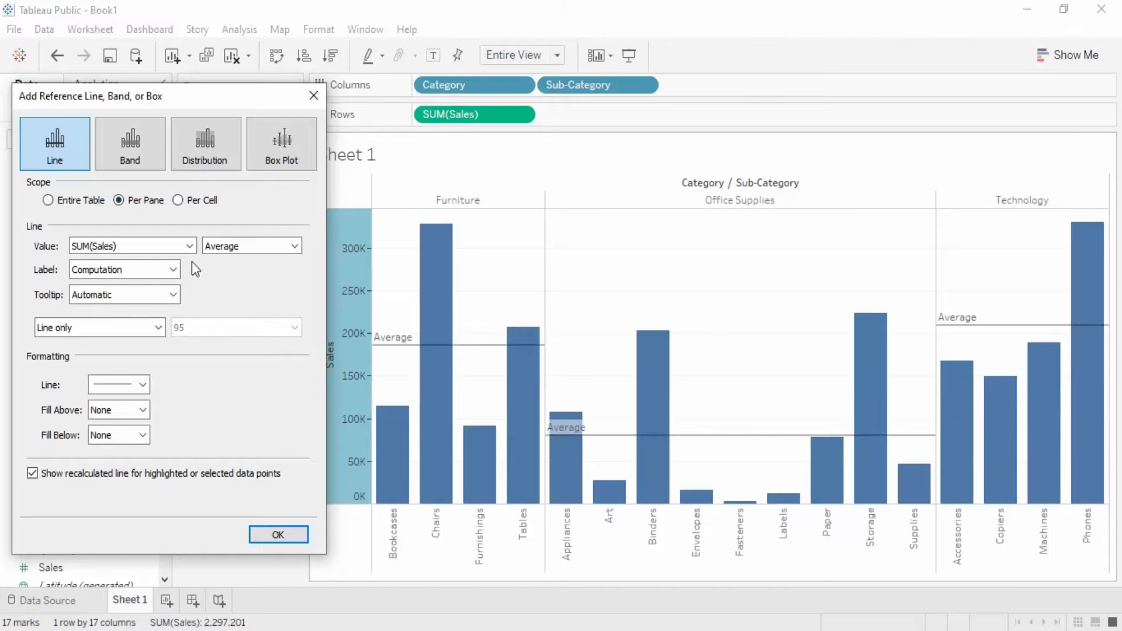
click(174, 269)
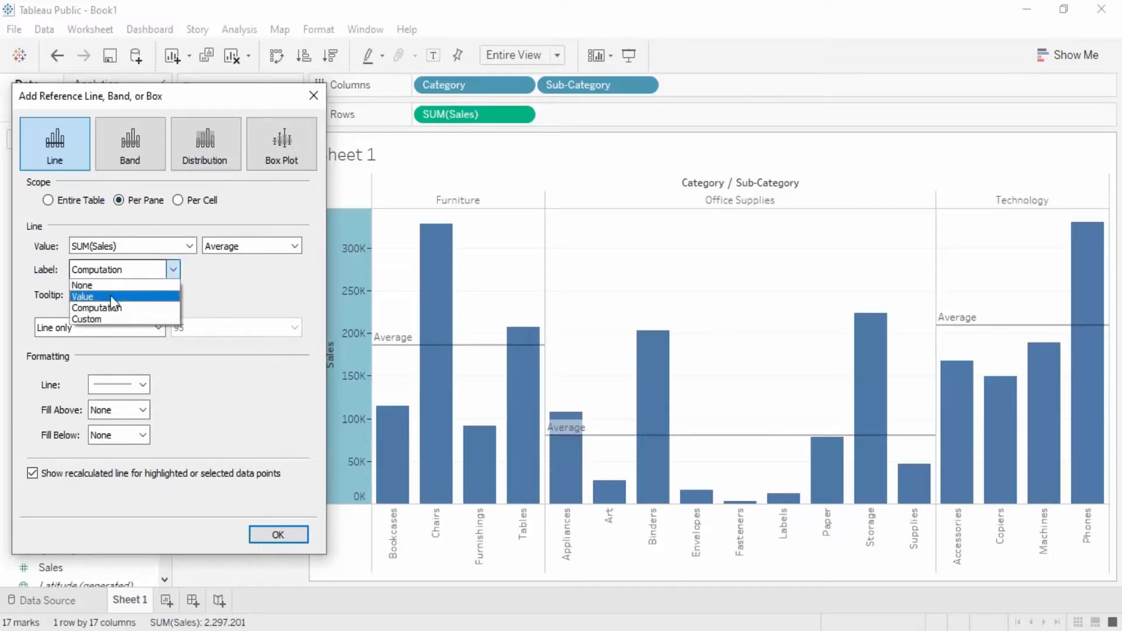
click(93, 294)
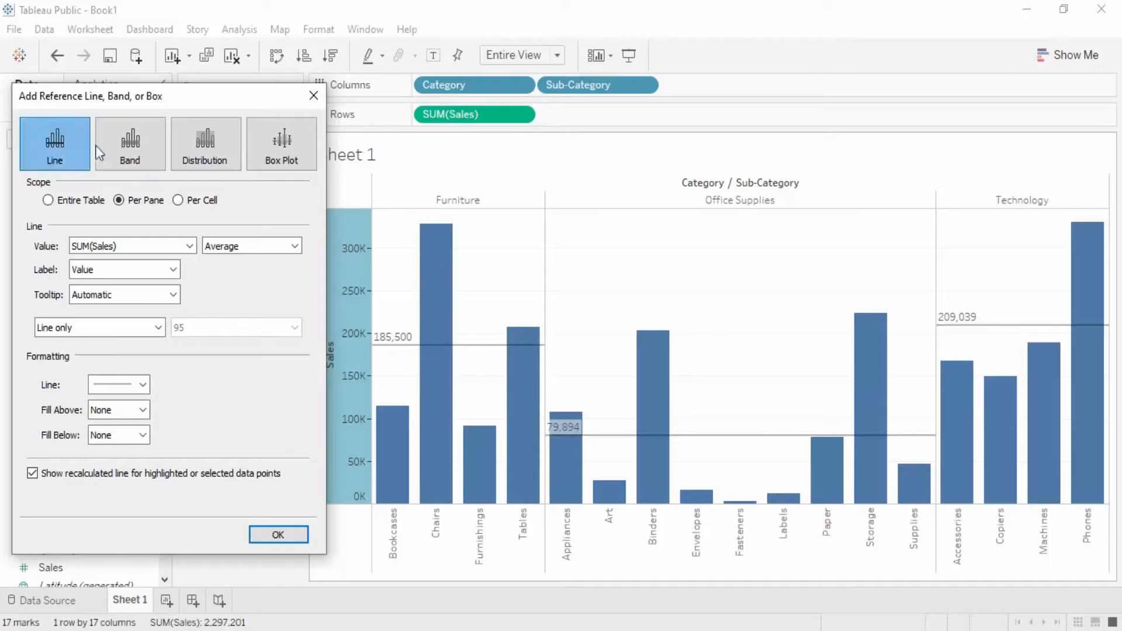
Step: Compare the Entire Table, Per Pane and Per Cell scopes for the reference line and settle on Entire Table
click(48, 199)
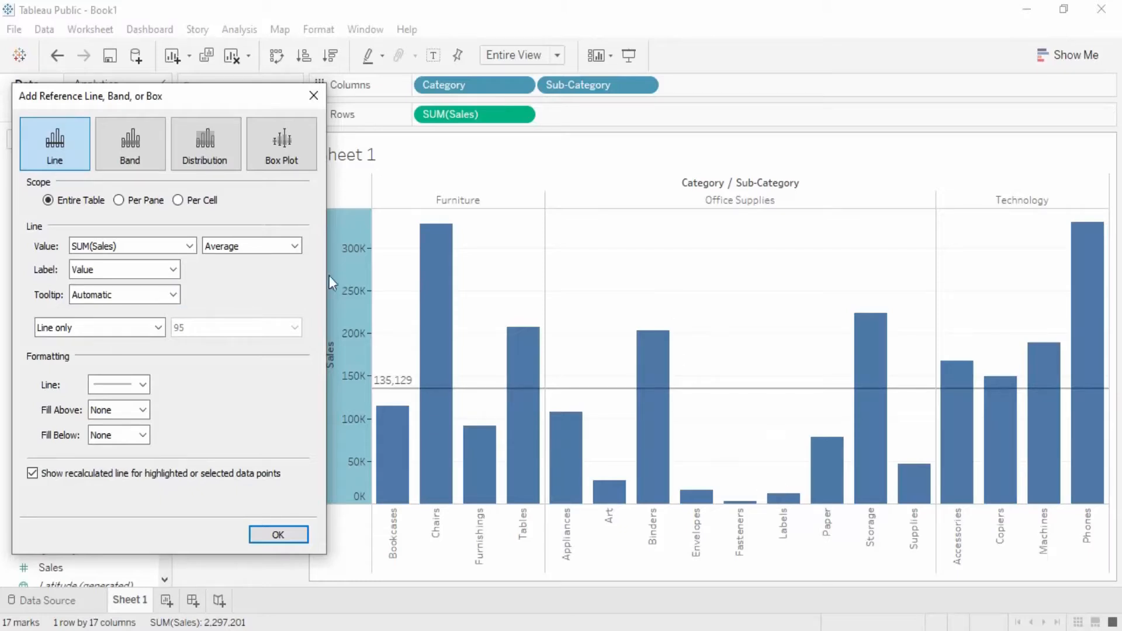
click(120, 202)
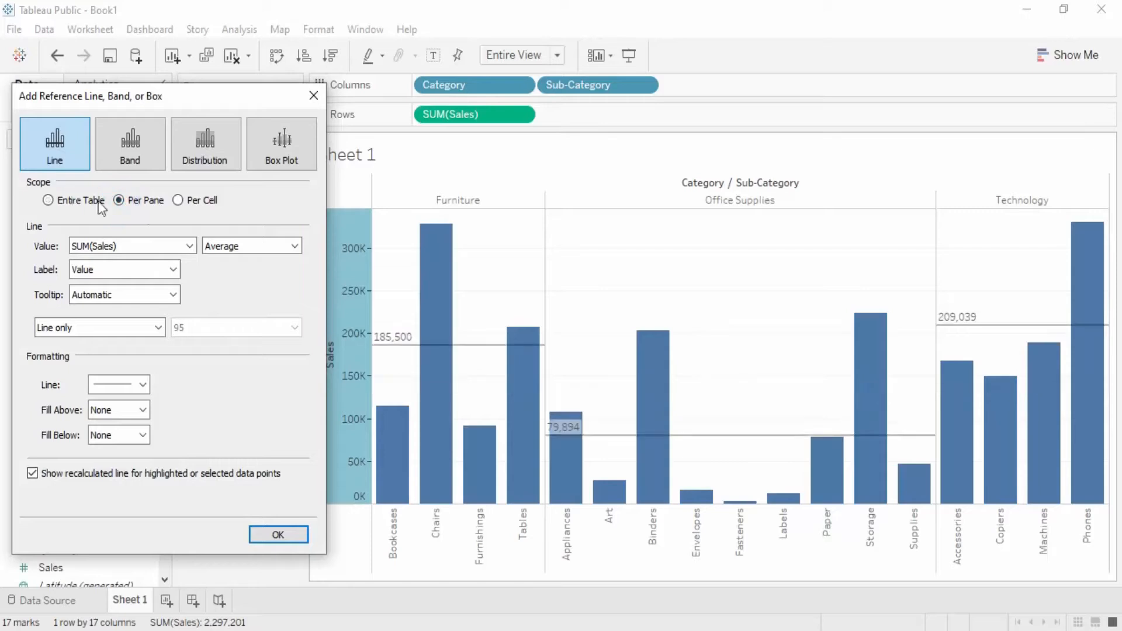
click(178, 201)
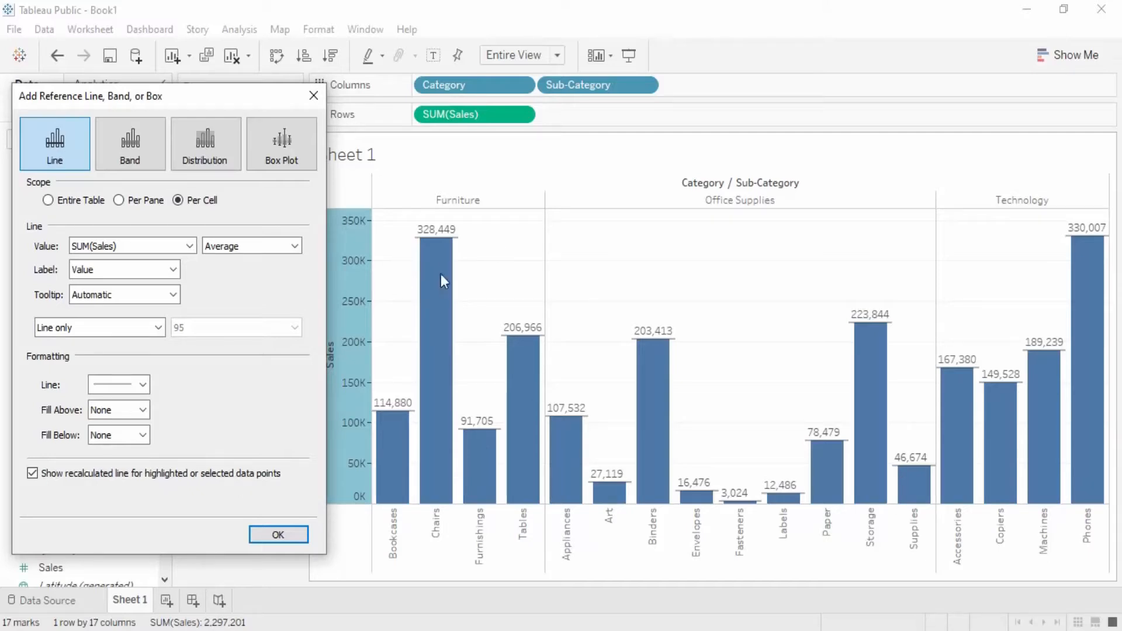
click(48, 200)
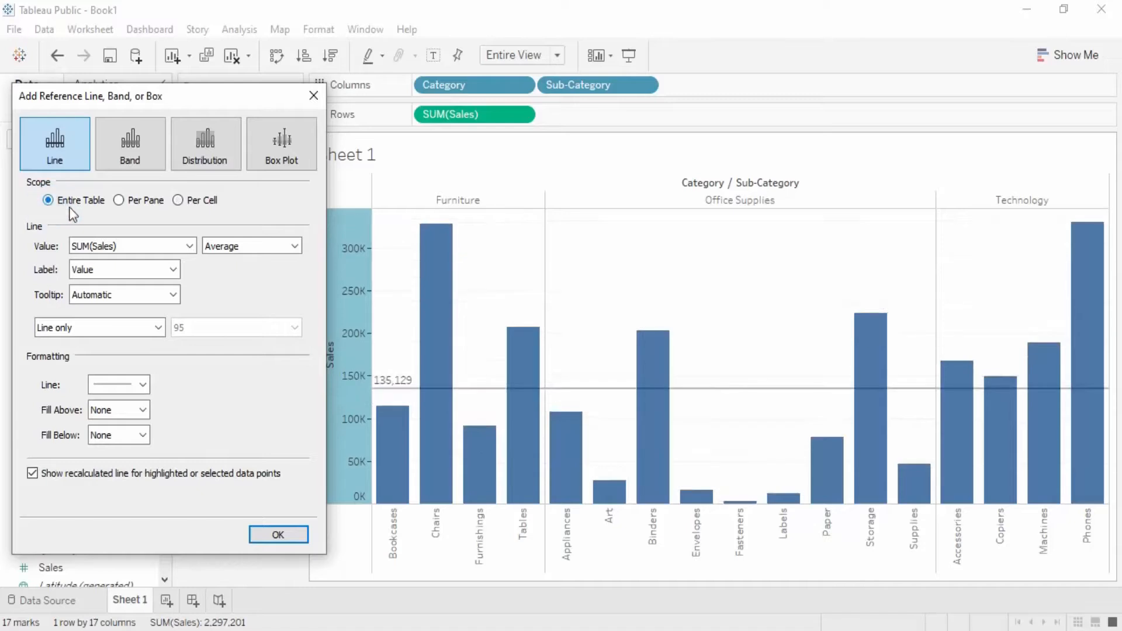
Step: Start a new parameter for the reference line's value and name it ValueLine
click(141, 246)
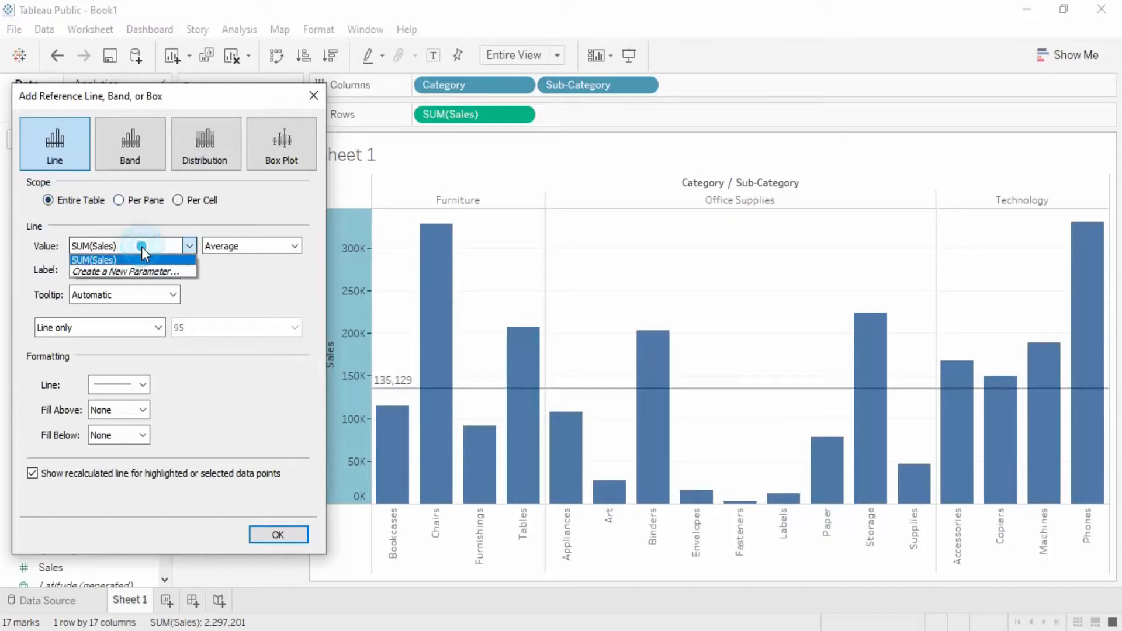
click(119, 273)
drag(174, 107, 615, 131)
drag(509, 162, 448, 207)
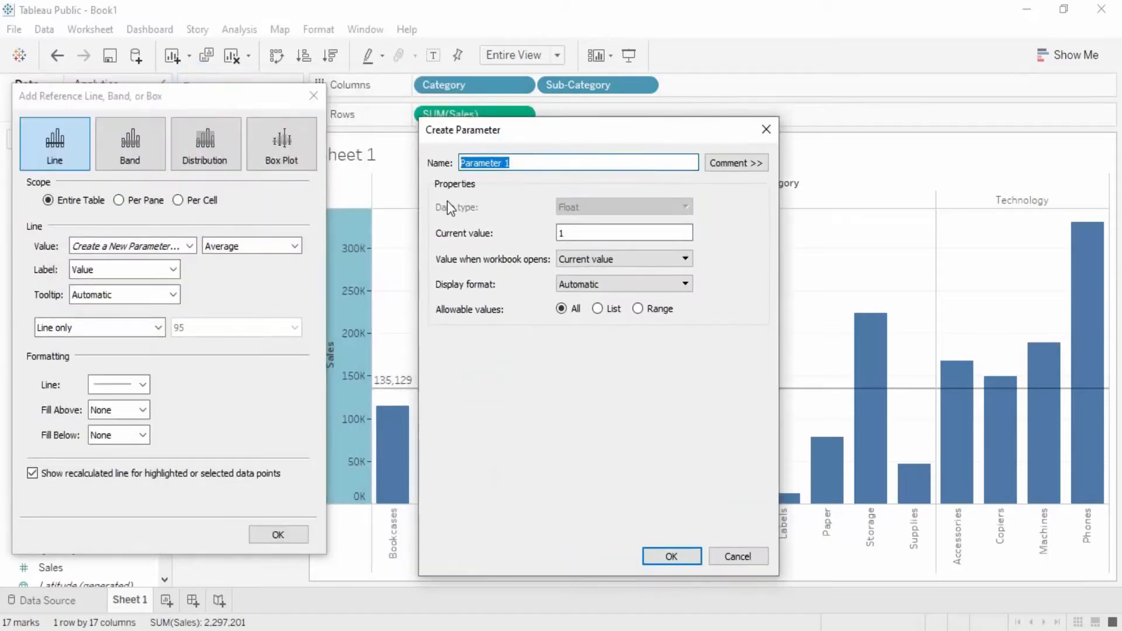
text(ValueLine)
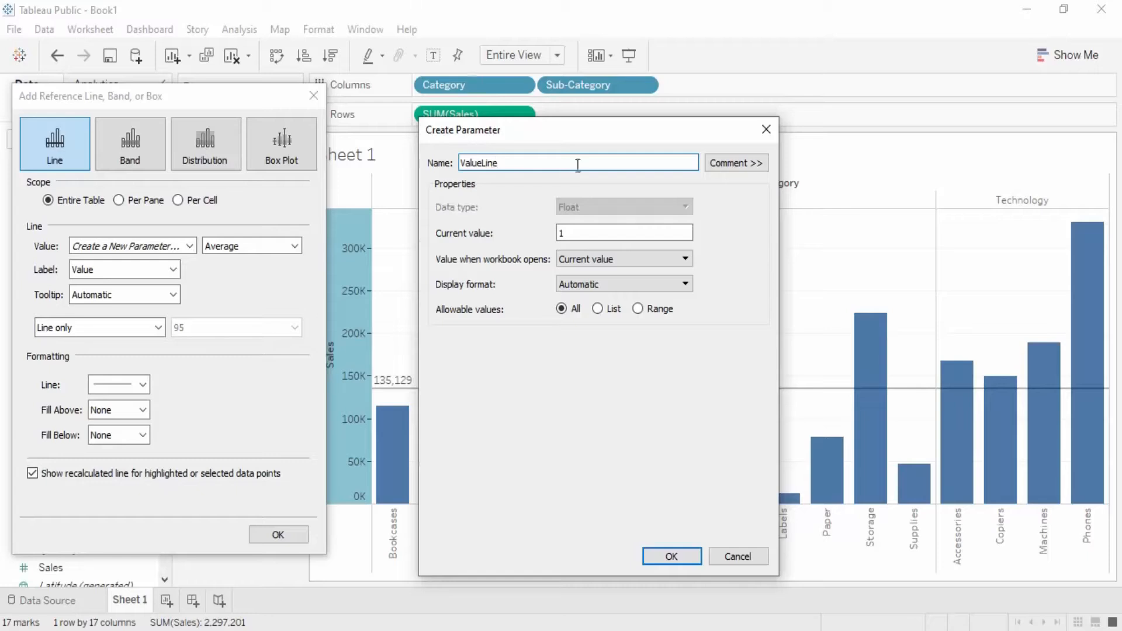
Step: Set the ValueLine parameter's current value to 100000 and create it
click(586, 234)
text(000000)
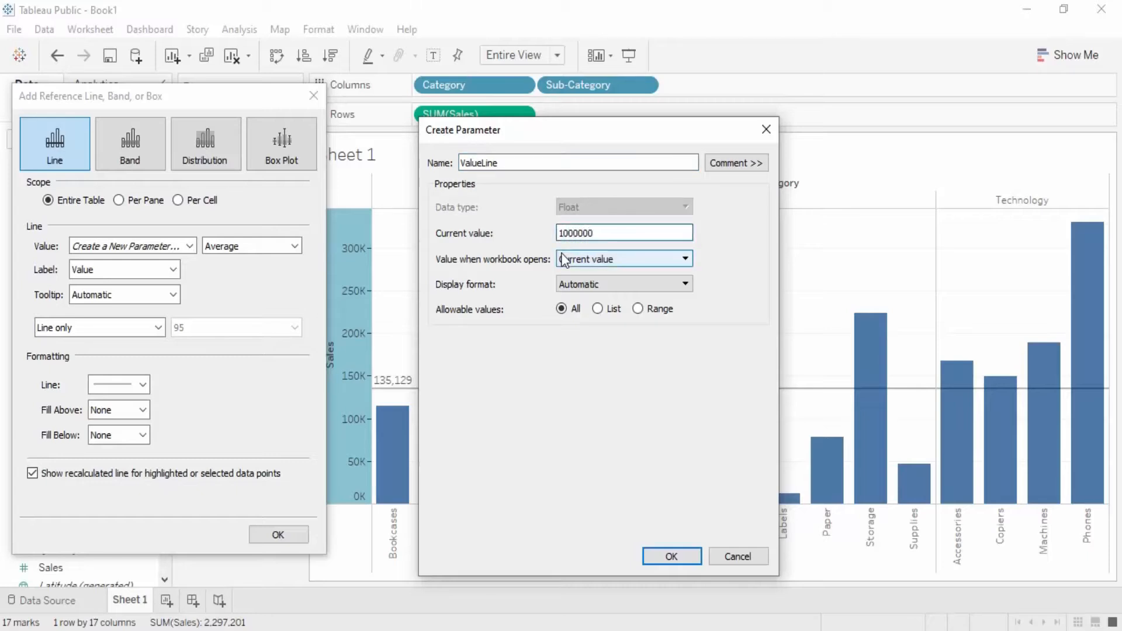
key(BackSpace)
key(BackSpace)
key(BackSpace)
text(00)
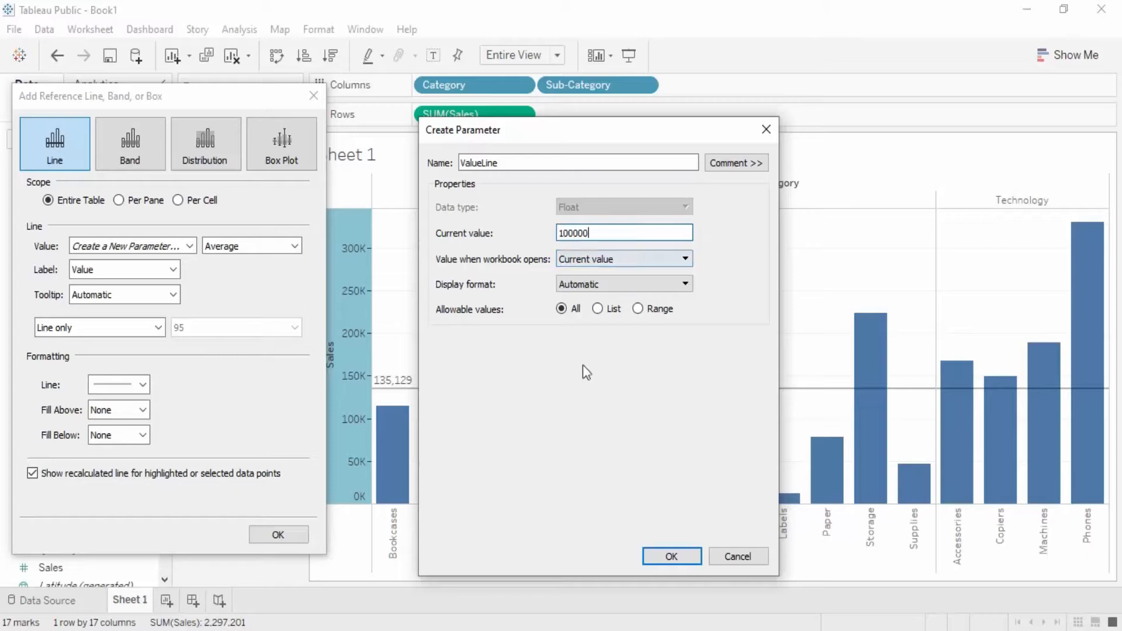
click(672, 555)
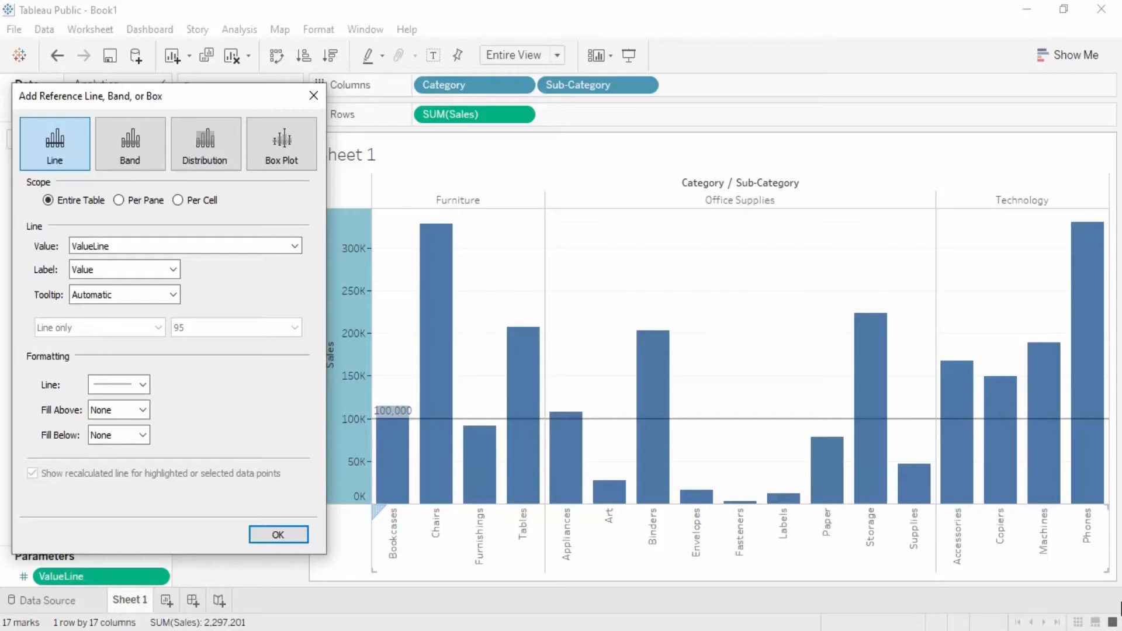
Step: Base the reference line's value on SUM(Sales) and try the Total and Sum aggregations
click(205, 245)
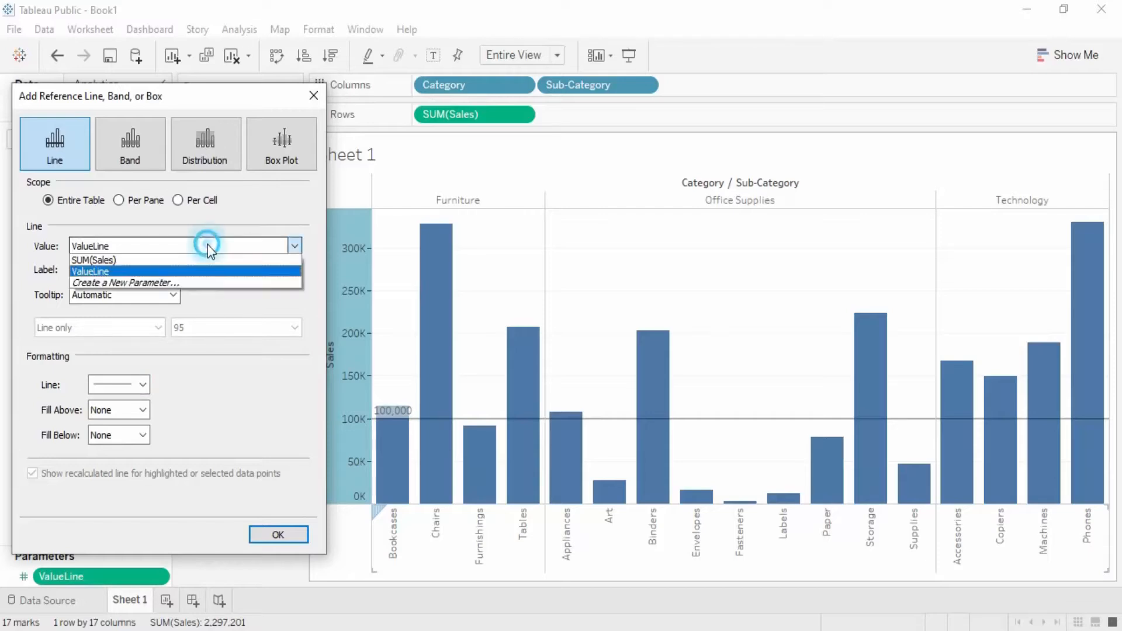
click(109, 260)
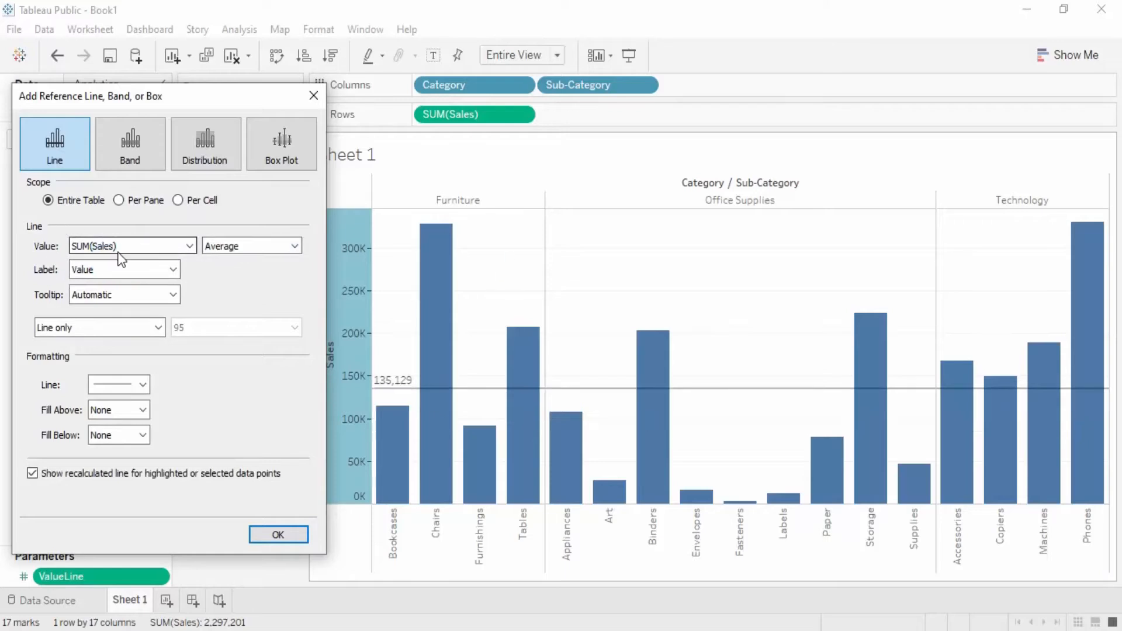
click(248, 246)
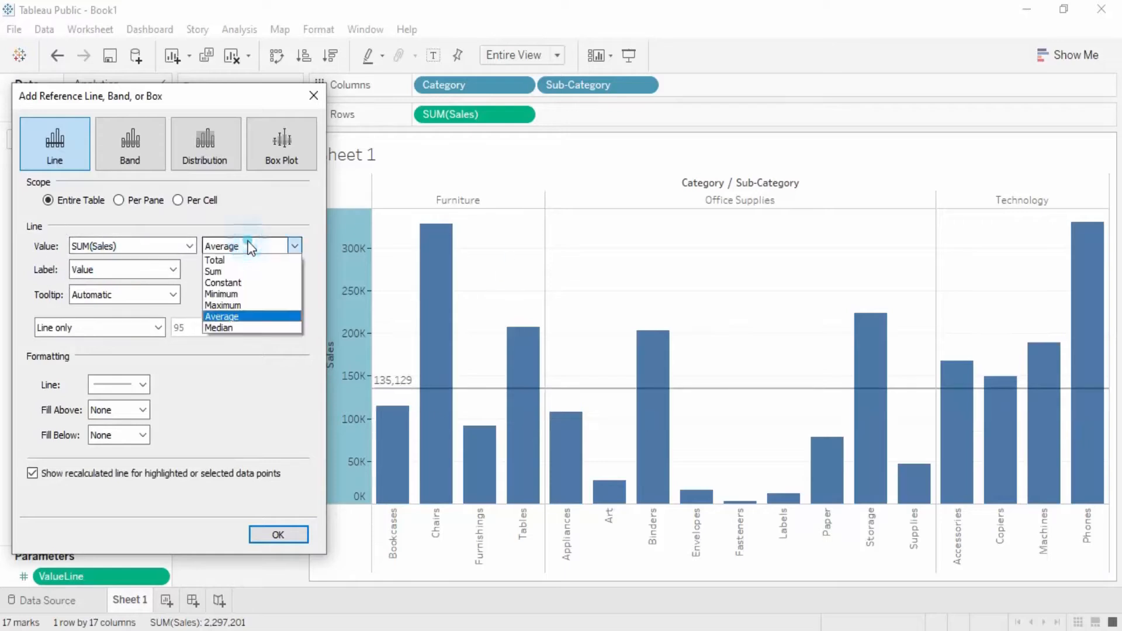
click(220, 261)
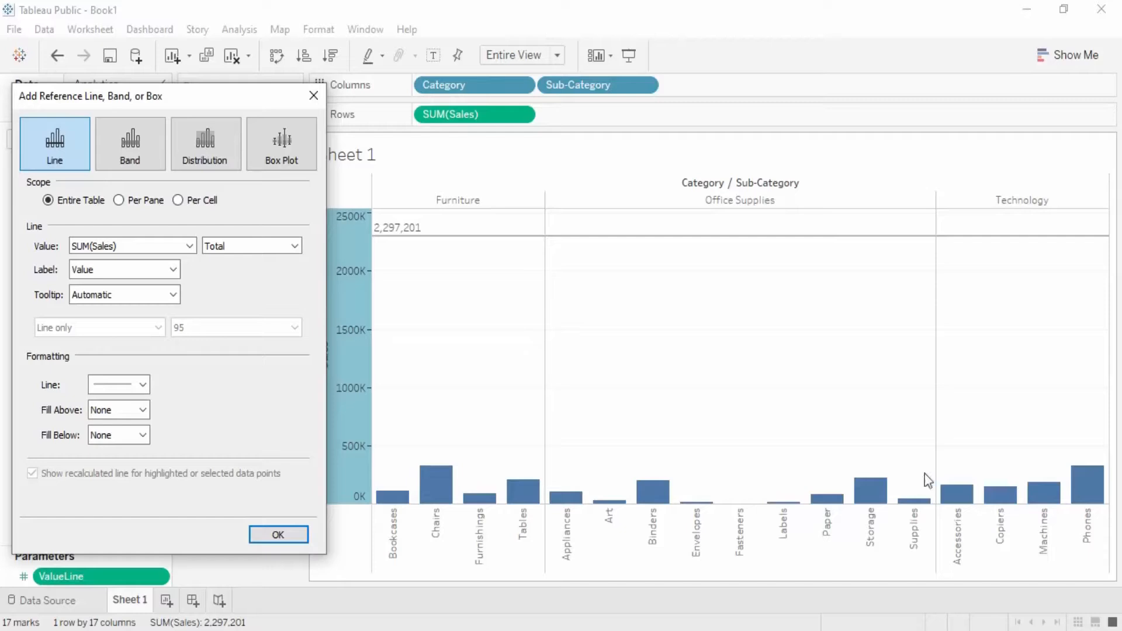
click(236, 244)
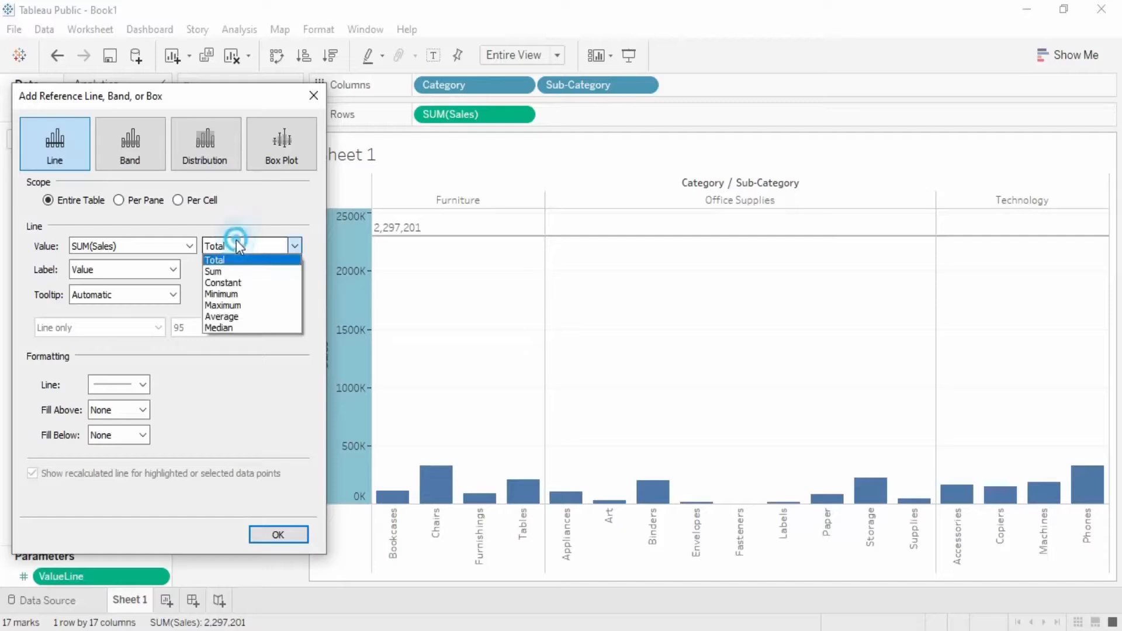
click(237, 272)
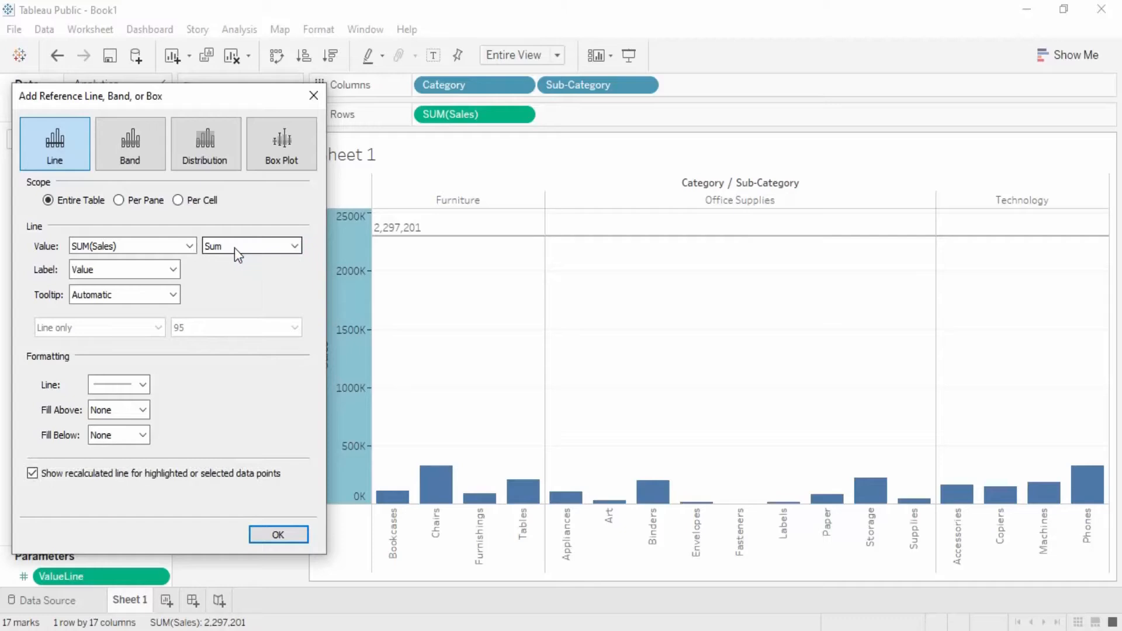
Step: Try a Constant value of 50000 for the reference line
click(233, 248)
click(243, 286)
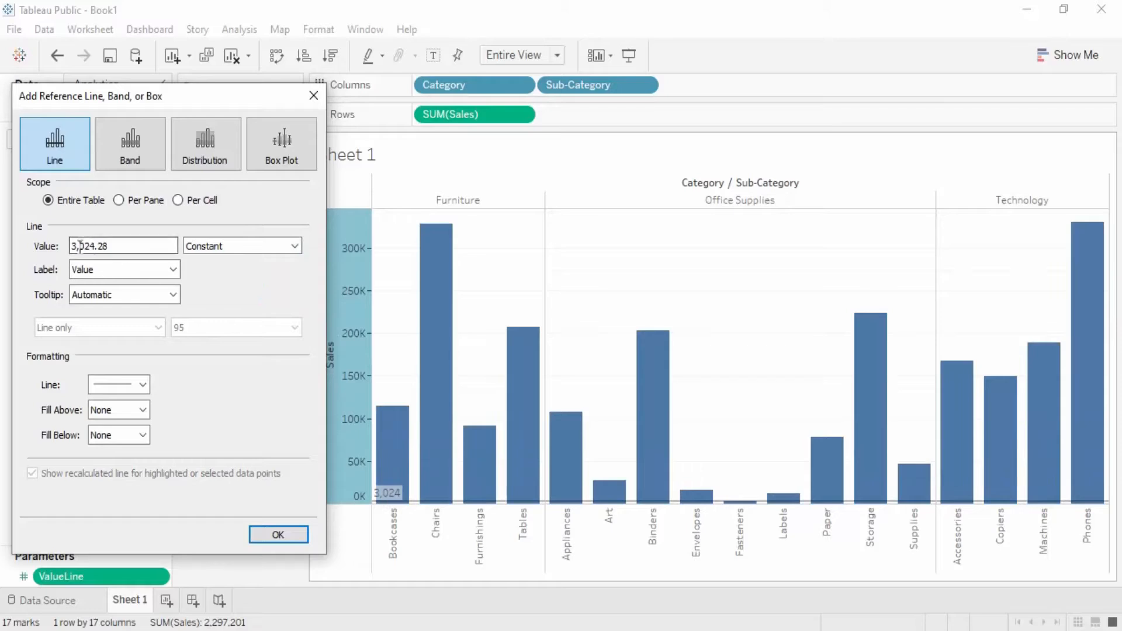
double_click(119, 245)
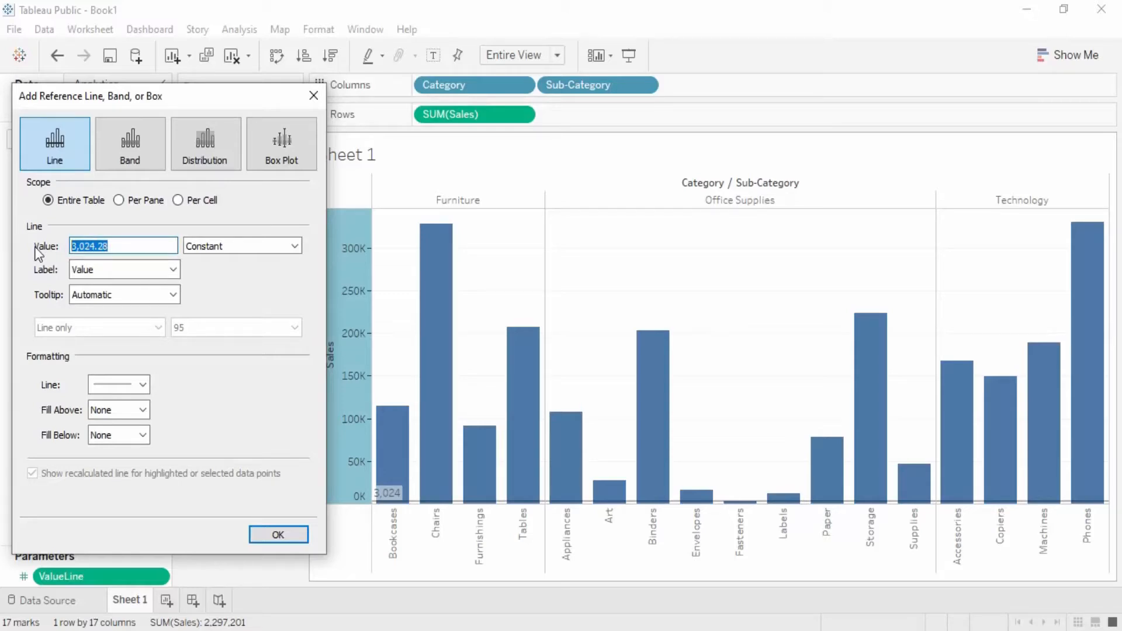
text(50000)
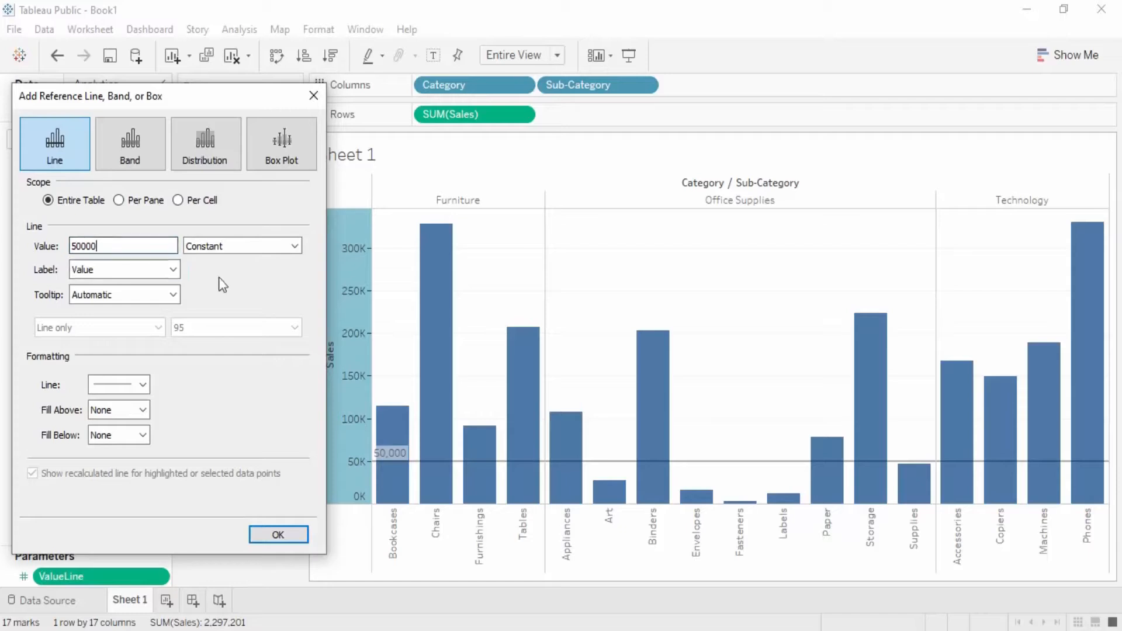
Step: Try the Minimum, Maximum, Average and Median aggregations in turn for the reference line's value
click(232, 251)
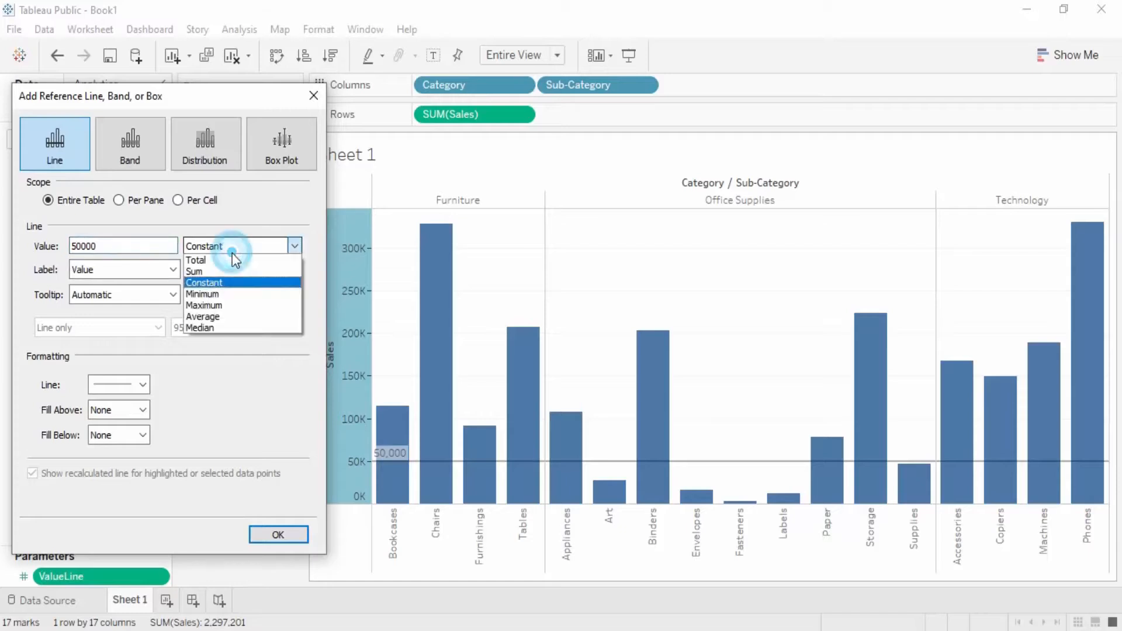
click(230, 294)
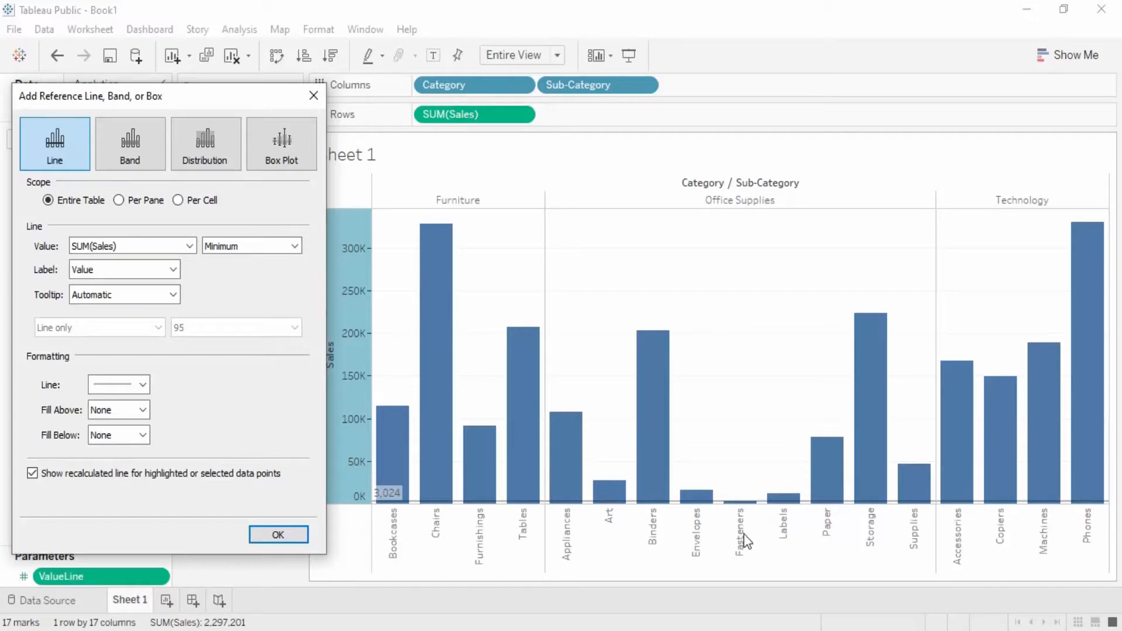
click(248, 246)
click(246, 306)
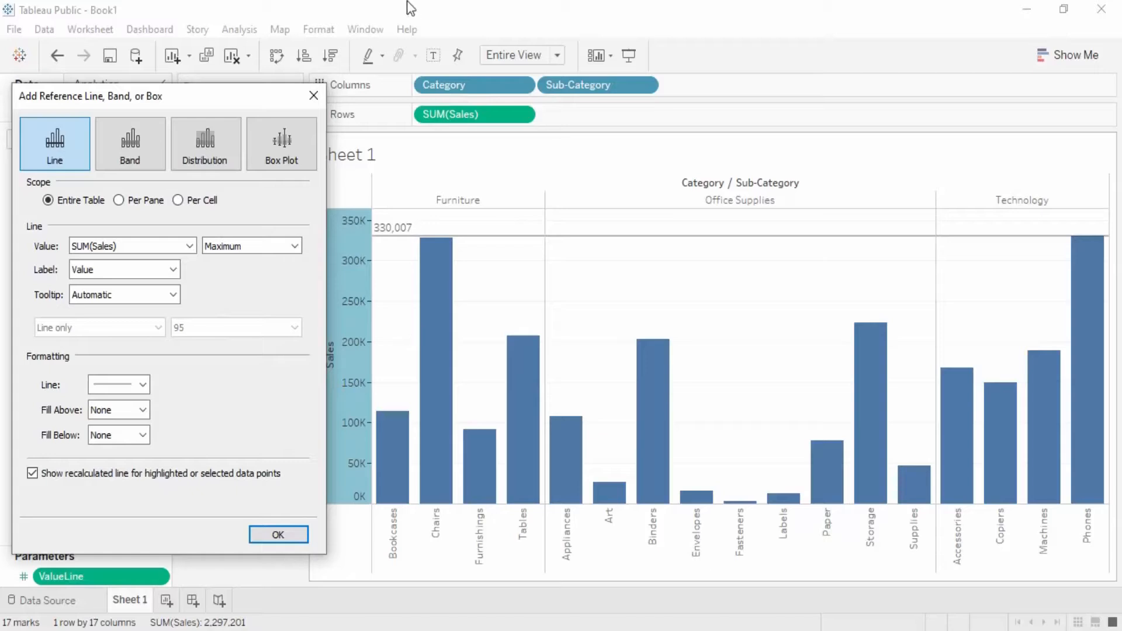
click(270, 248)
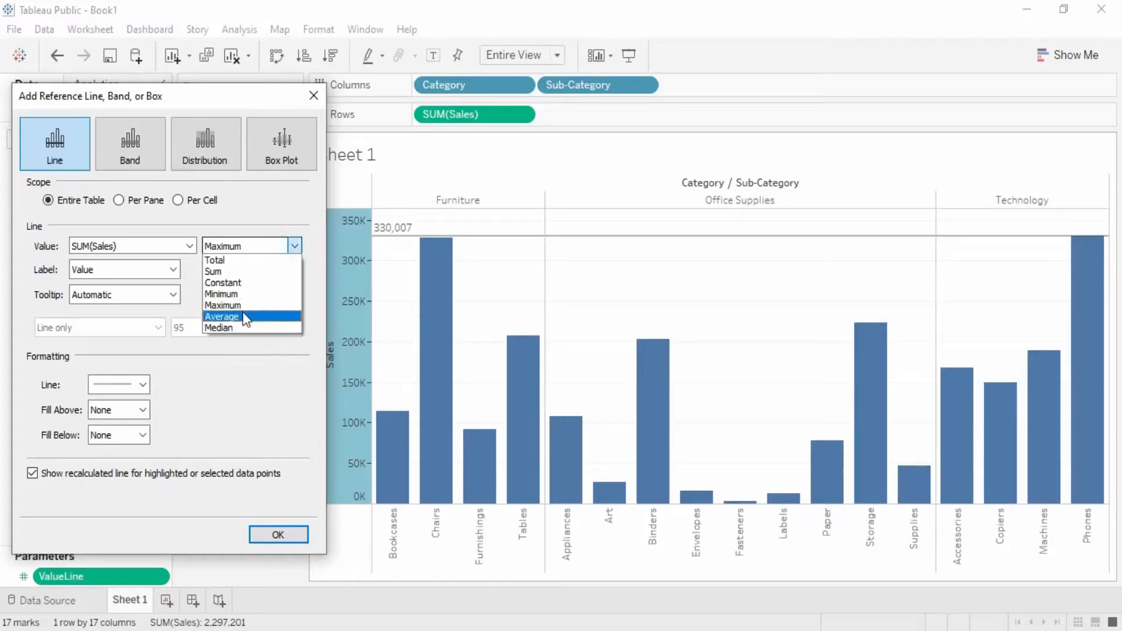
click(243, 315)
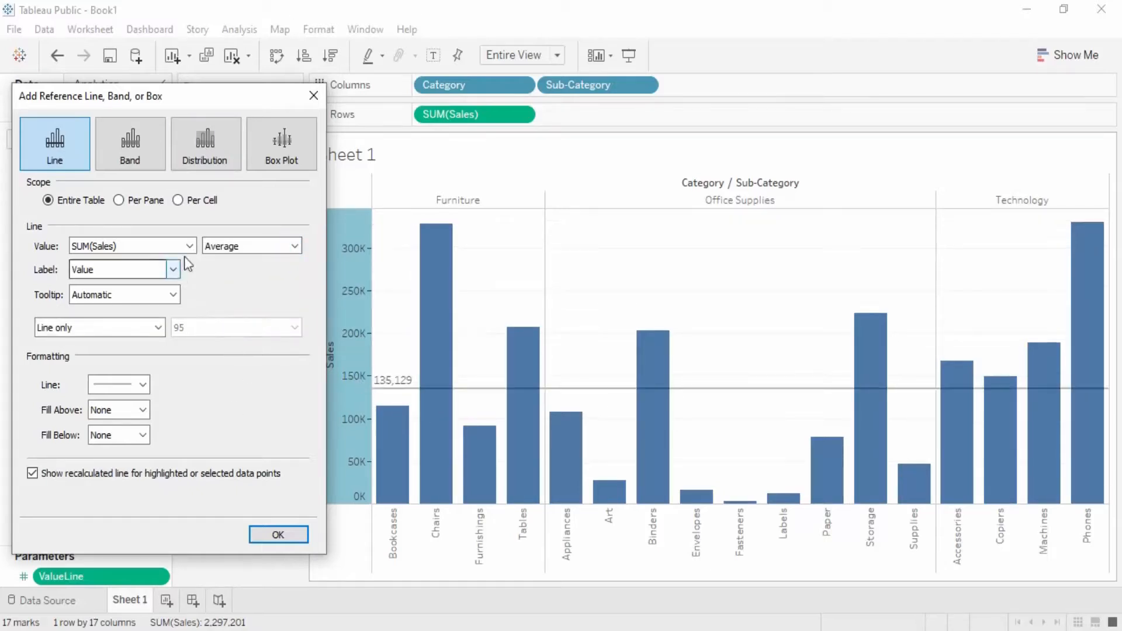
click(252, 246)
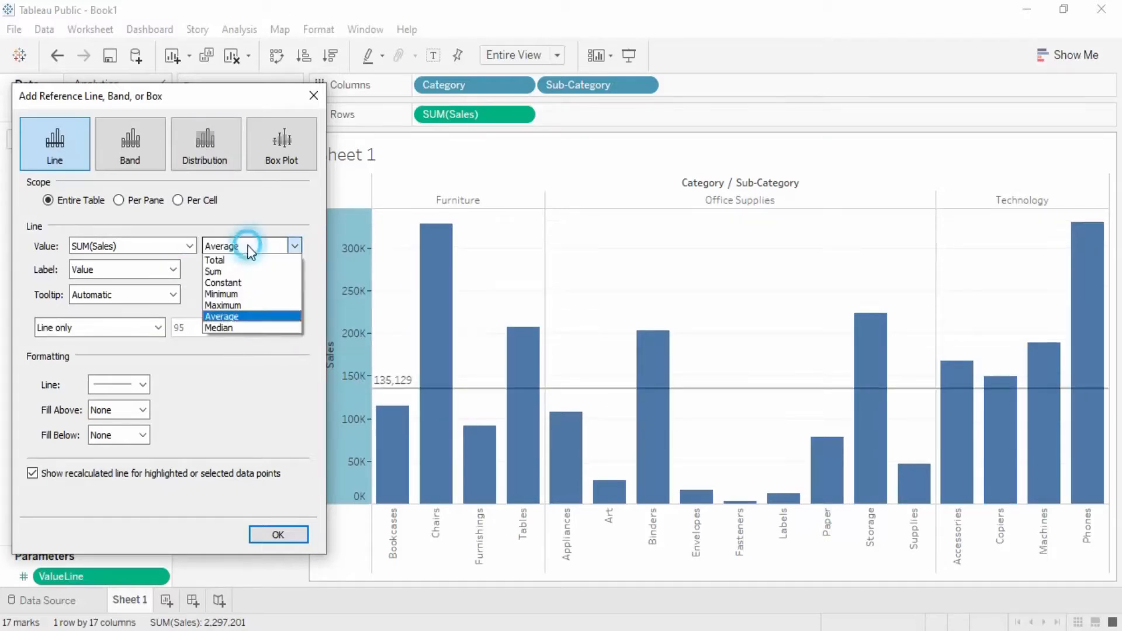
click(229, 328)
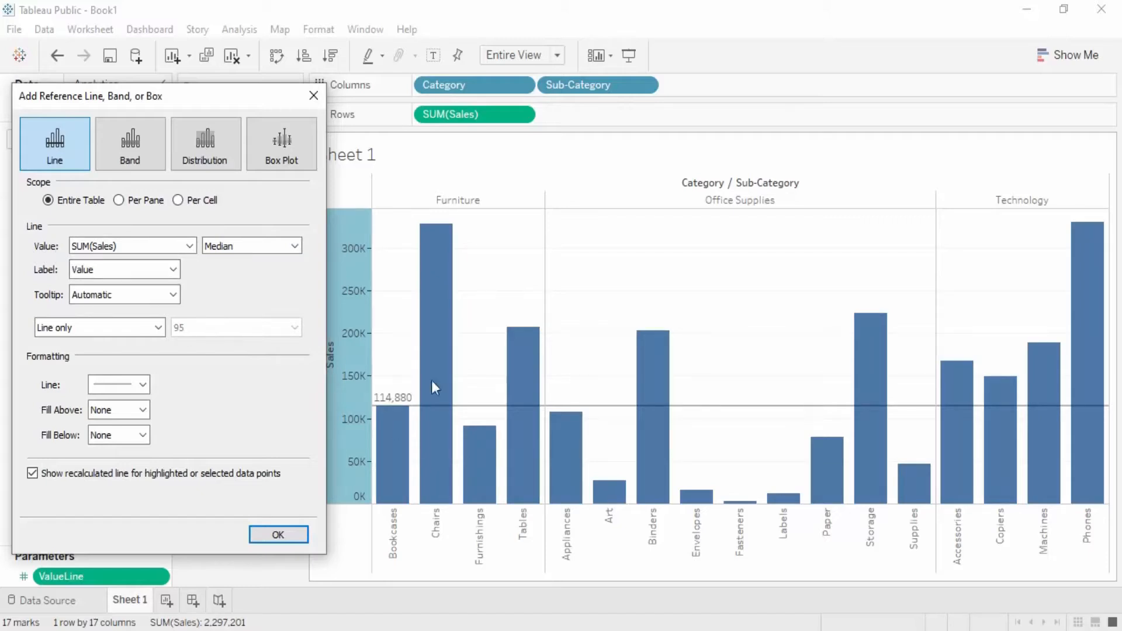
Step: Set the reference line's label to Computation and its aggregation to Average
click(173, 269)
click(121, 310)
click(232, 253)
click(222, 316)
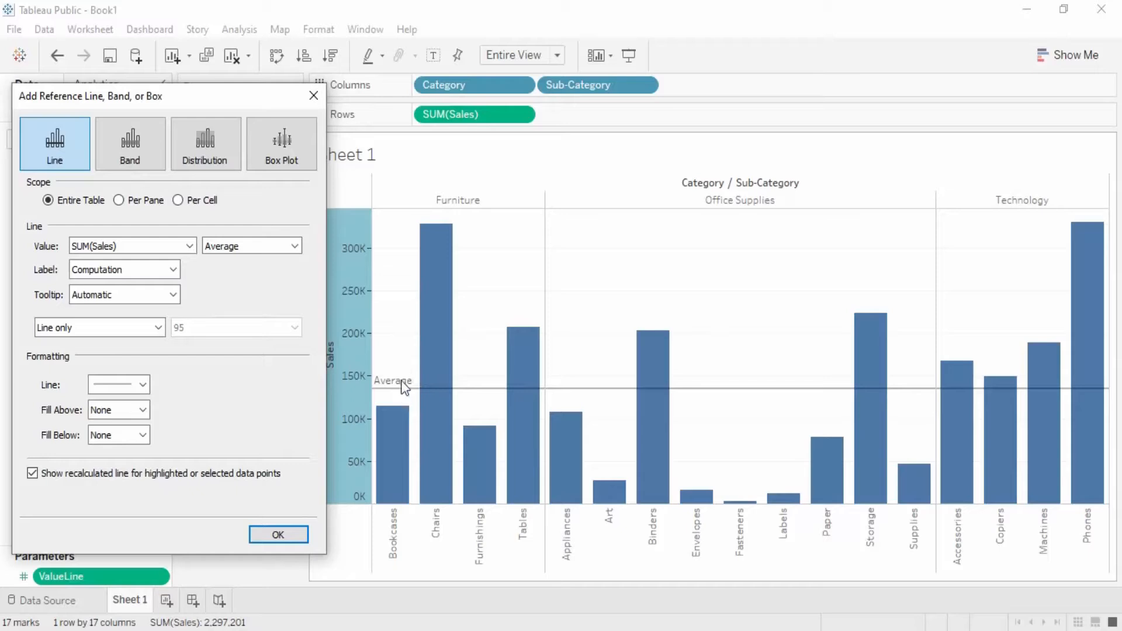
Step: Give the reference line a custom label made of the computation and value fields: <Computation>-<Value>
click(173, 269)
click(158, 319)
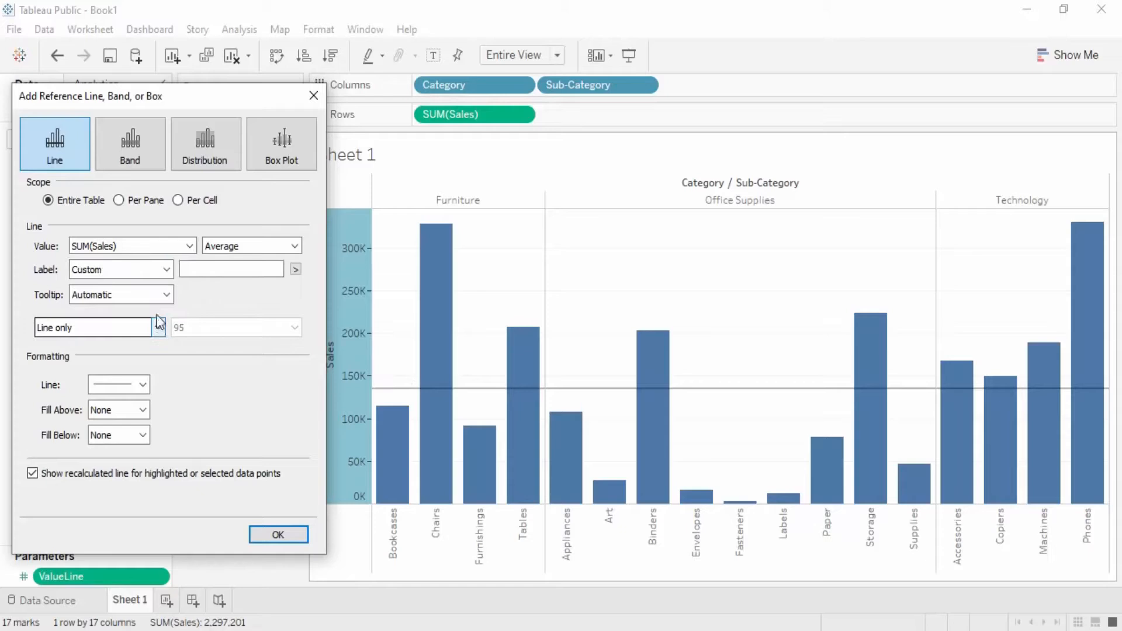
click(295, 269)
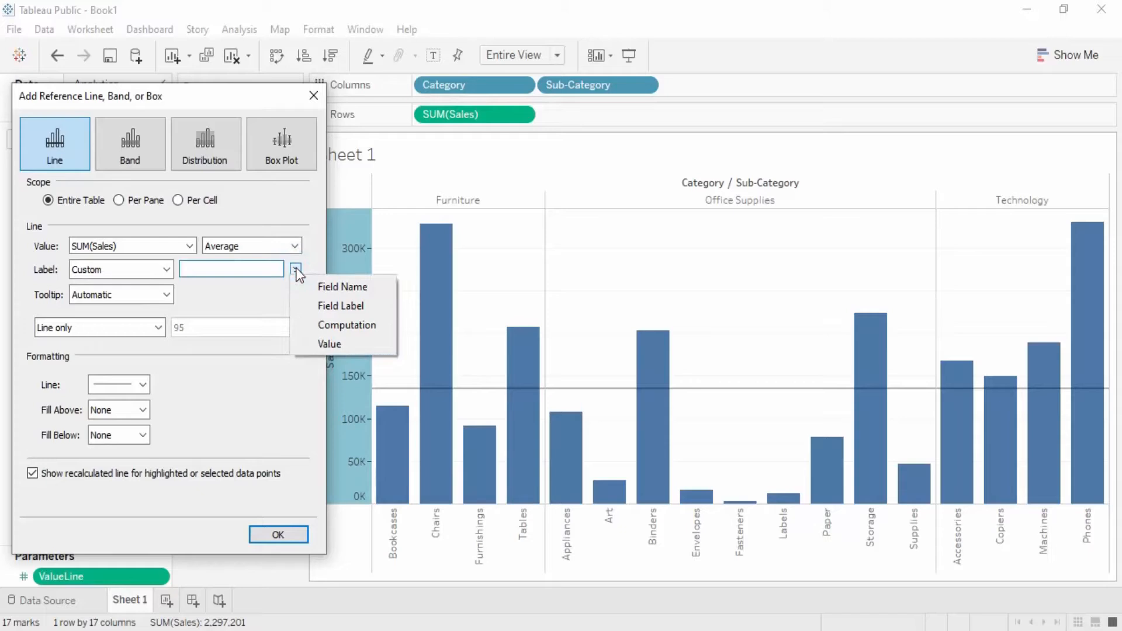
click(320, 323)
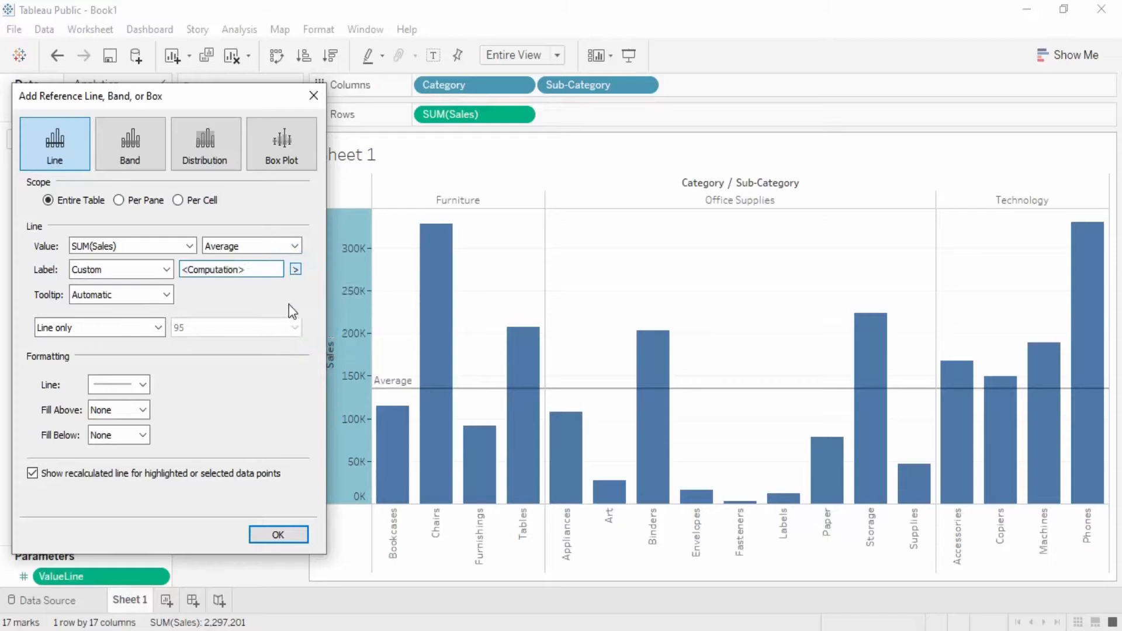
text(-)
click(295, 269)
click(342, 345)
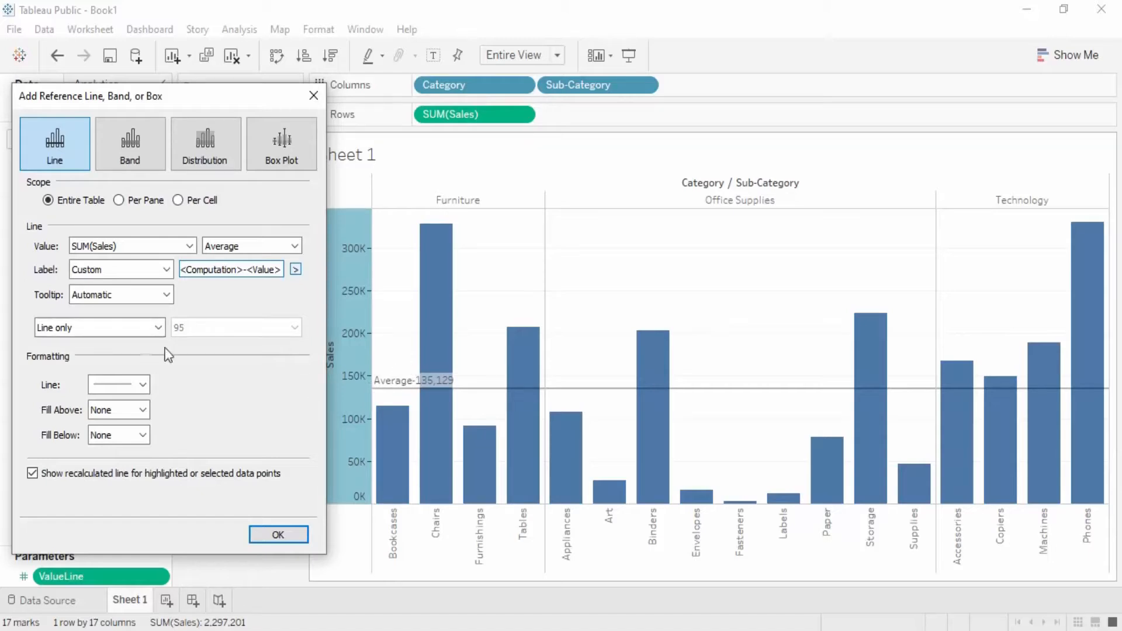
Step: Try the None and Custom tooltip options for the reference line and return it to Automatic
click(166, 294)
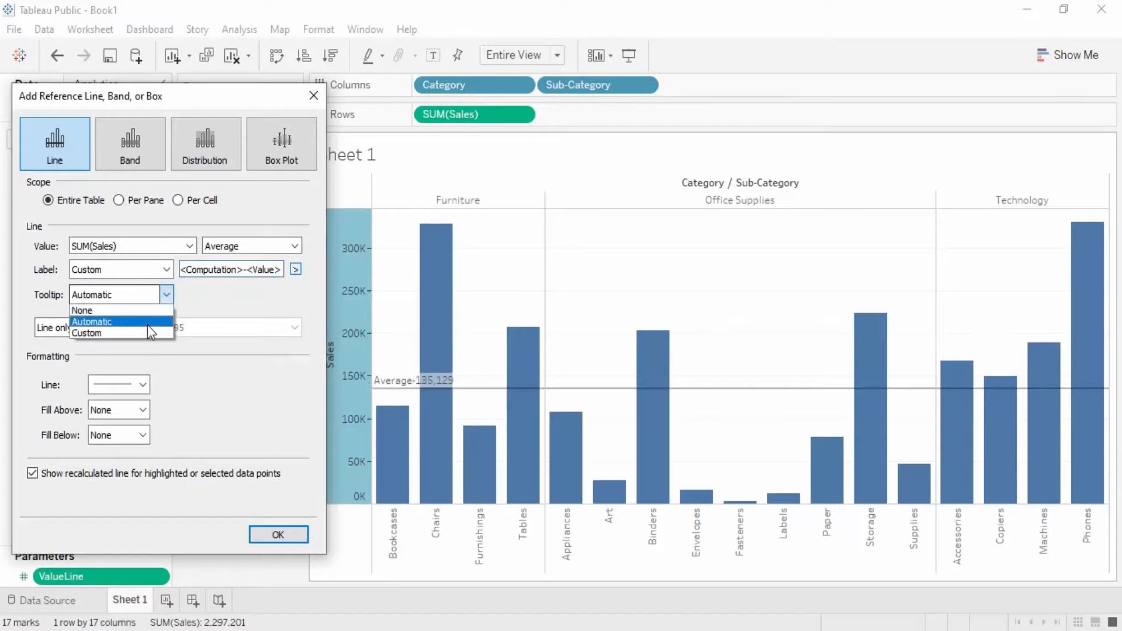
click(147, 325)
click(166, 294)
click(151, 310)
click(166, 295)
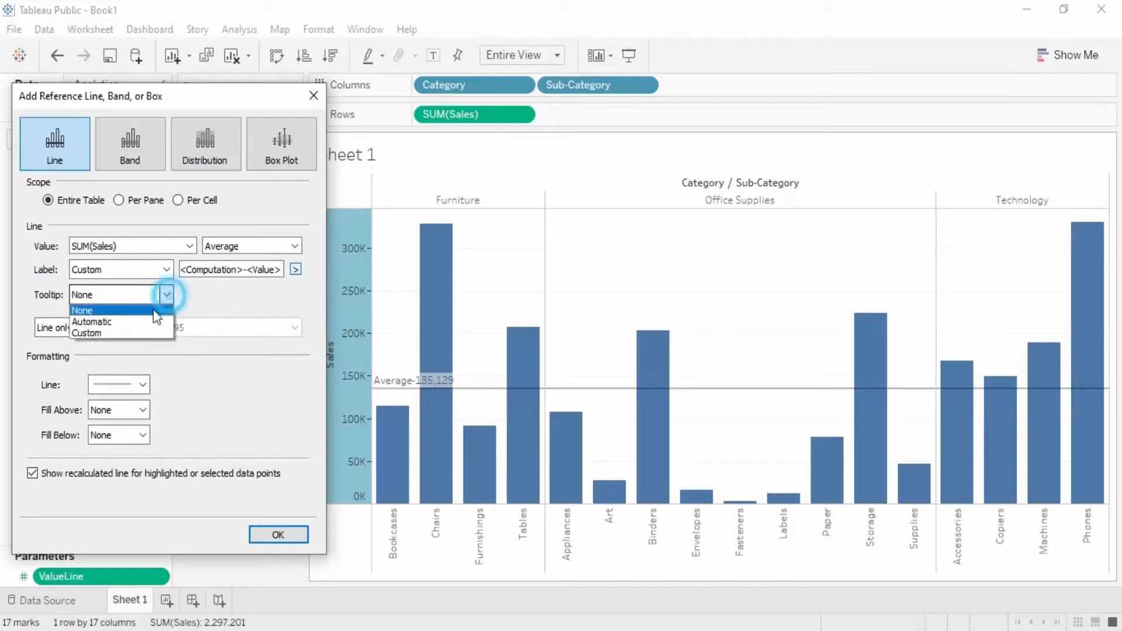
click(149, 333)
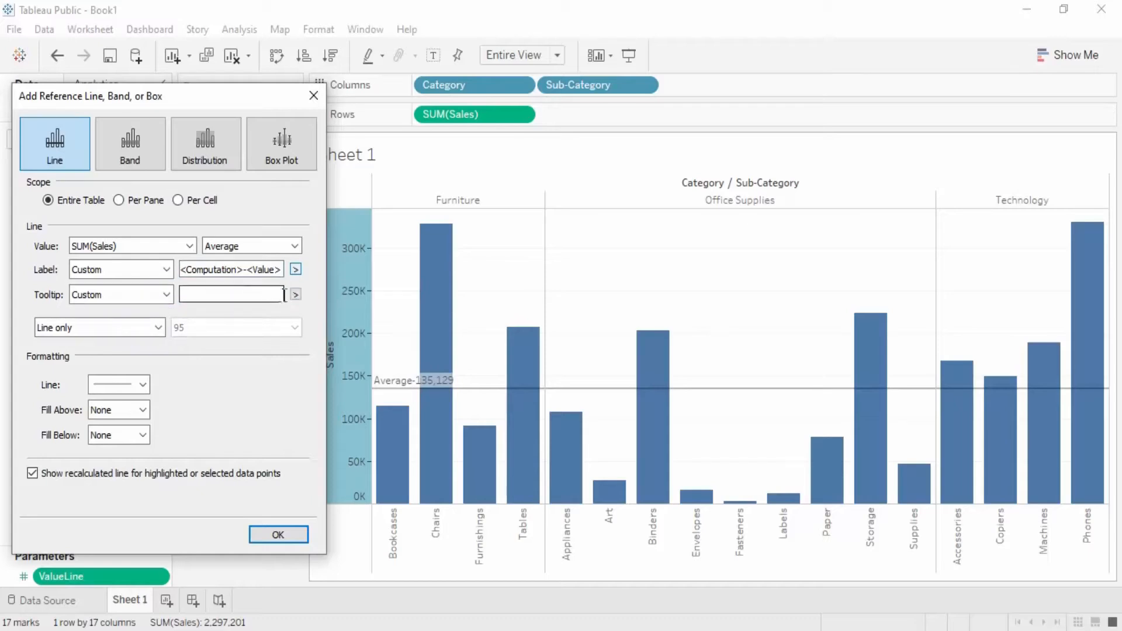
click(165, 295)
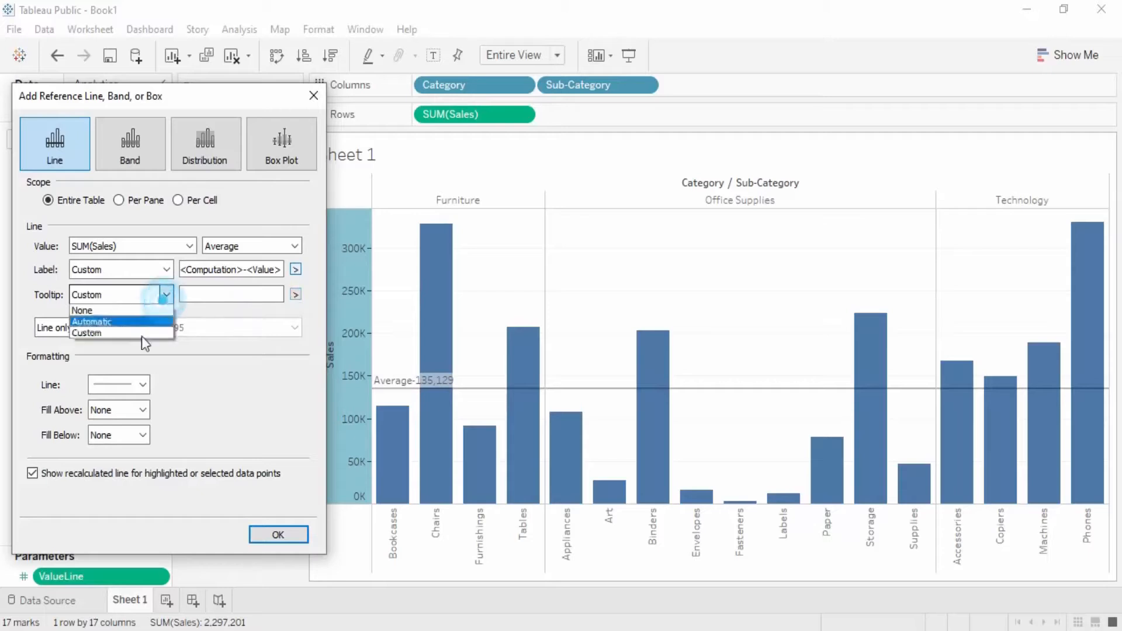
click(139, 321)
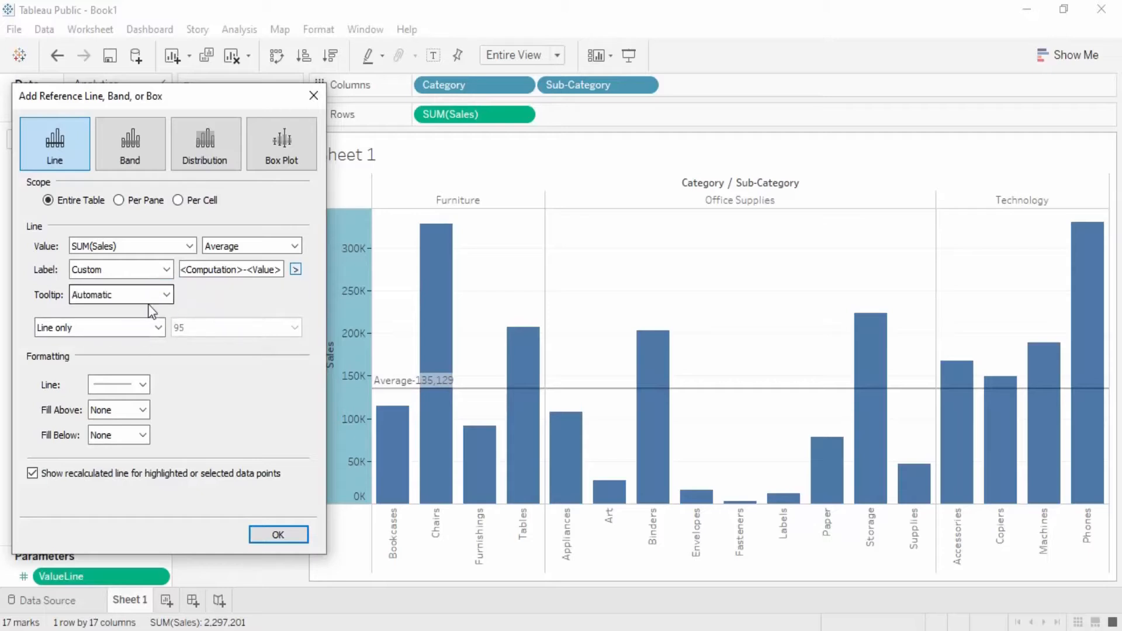